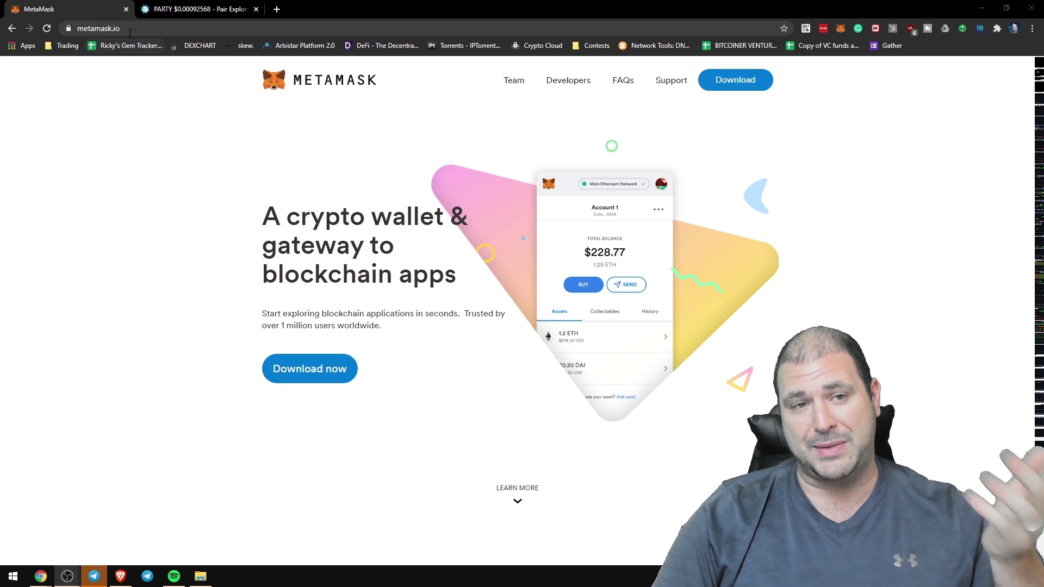
Show the Chrome install option on MetaMask's download page and open the installed MetaMask wallet extension.
{"action": "left_click", "coordinate": [229, 28]}
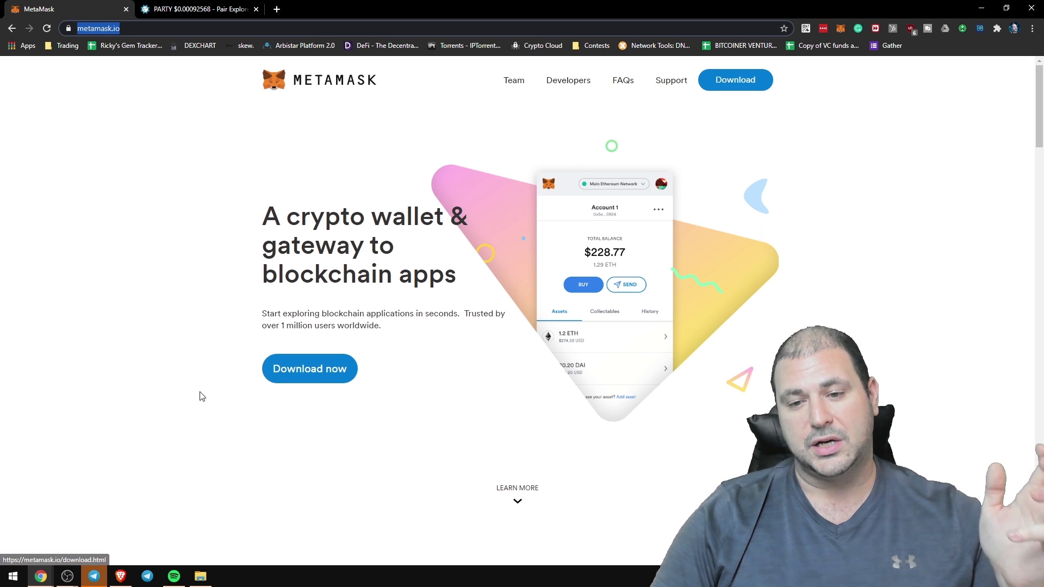
{"action": "left_click", "coordinate": [325, 376]}
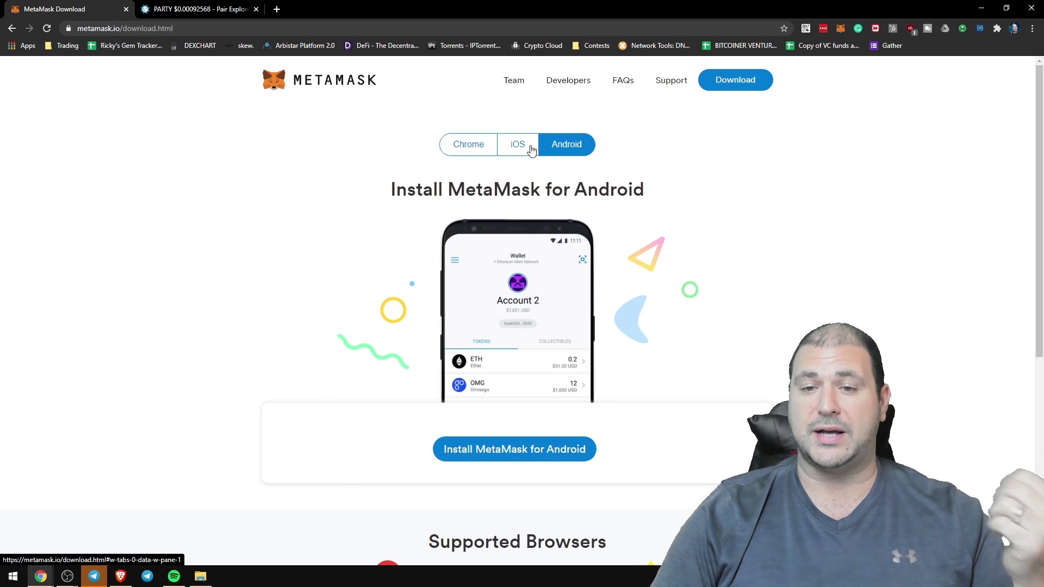
{"action": "left_click", "coordinate": [522, 145]}
{"action": "left_click", "coordinate": [463, 145]}
{"action": "scroll", "coordinate": [479, 207], "scroll_direction": "down", "scroll_amount": 1}
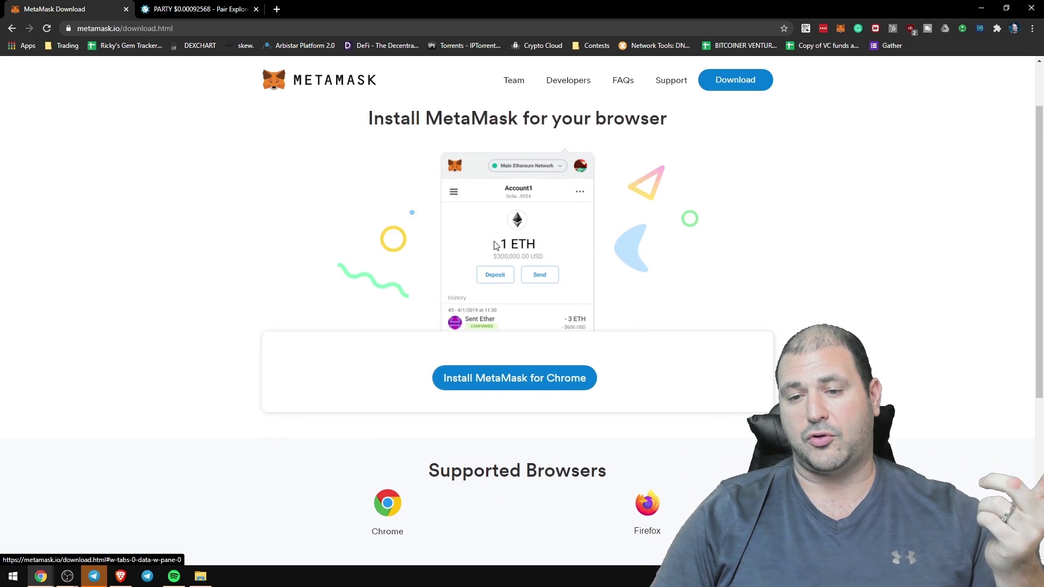
{"action": "scroll", "coordinate": [492, 244], "scroll_direction": "up", "scroll_amount": 1}
{"action": "scroll", "coordinate": [495, 250], "scroll_direction": "down", "scroll_amount": 2}
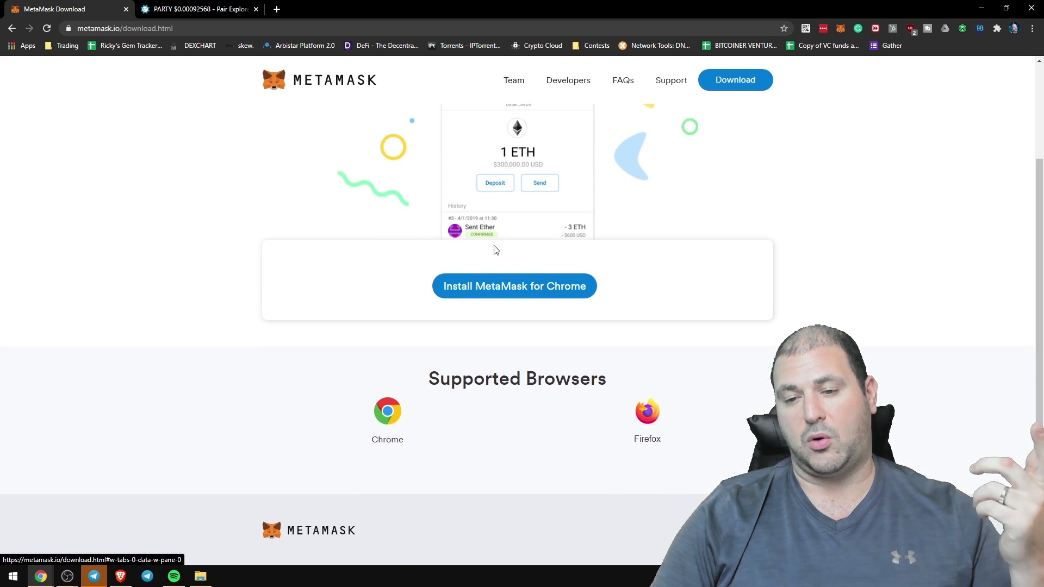
{"action": "scroll", "coordinate": [649, 429], "scroll_direction": "up", "scroll_amount": 2}
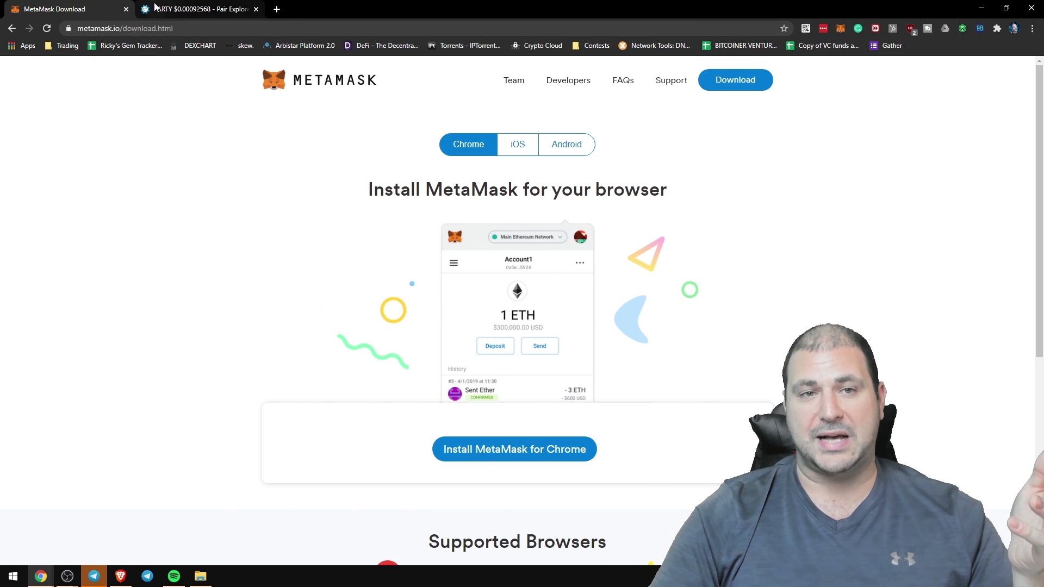
{"action": "left_click", "coordinate": [839, 29]}
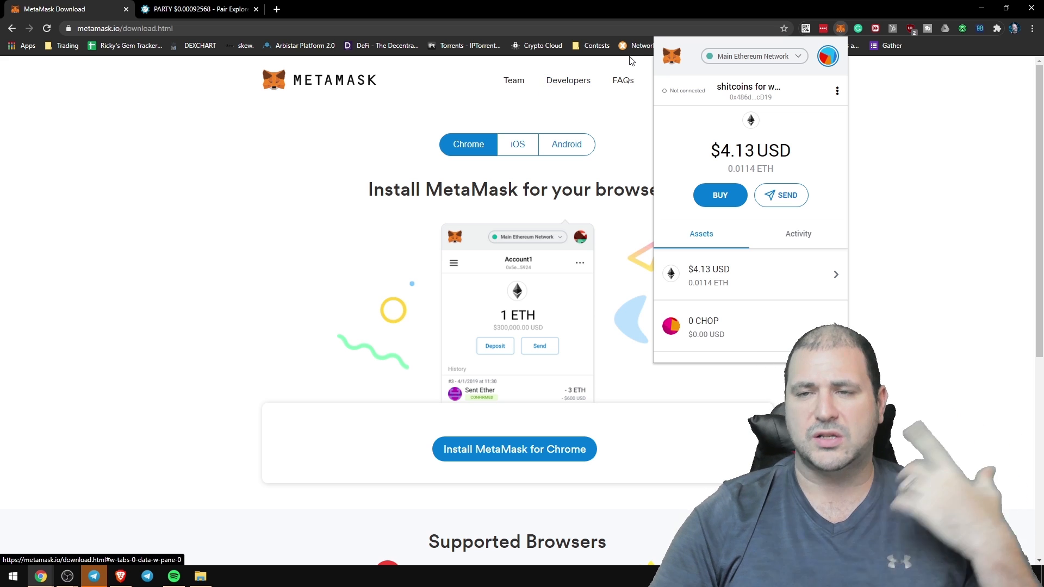
Switch to DEXTools, search the pairs for "albt" and open the ALBT - AllianceBlock Token pair.
{"action": "key", "text": "ctrl+Tab"}
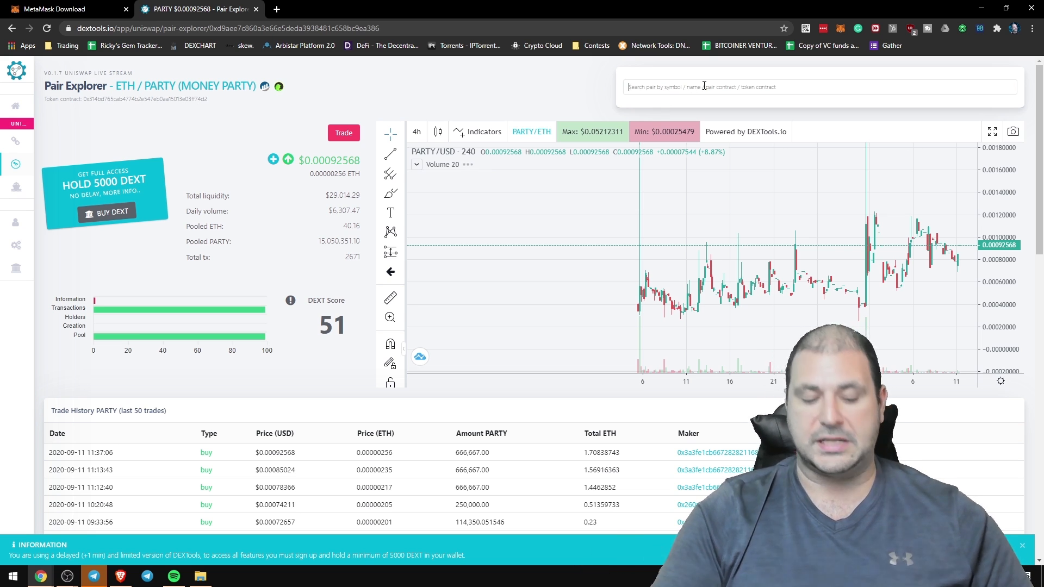
{"action": "type", "text": "albt"}
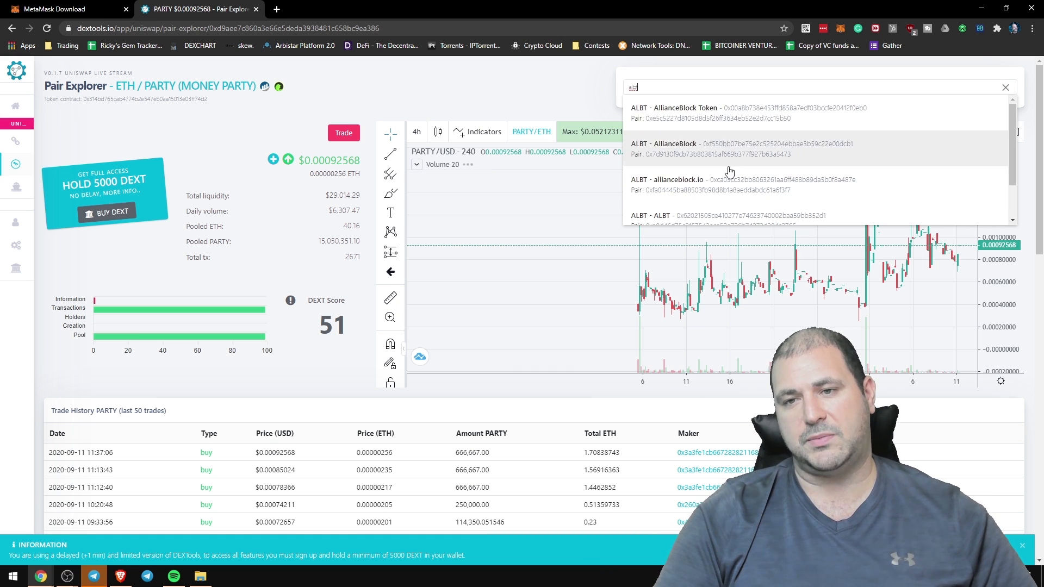
{"action": "scroll", "coordinate": [733, 195], "scroll_direction": "down", "scroll_amount": 5}
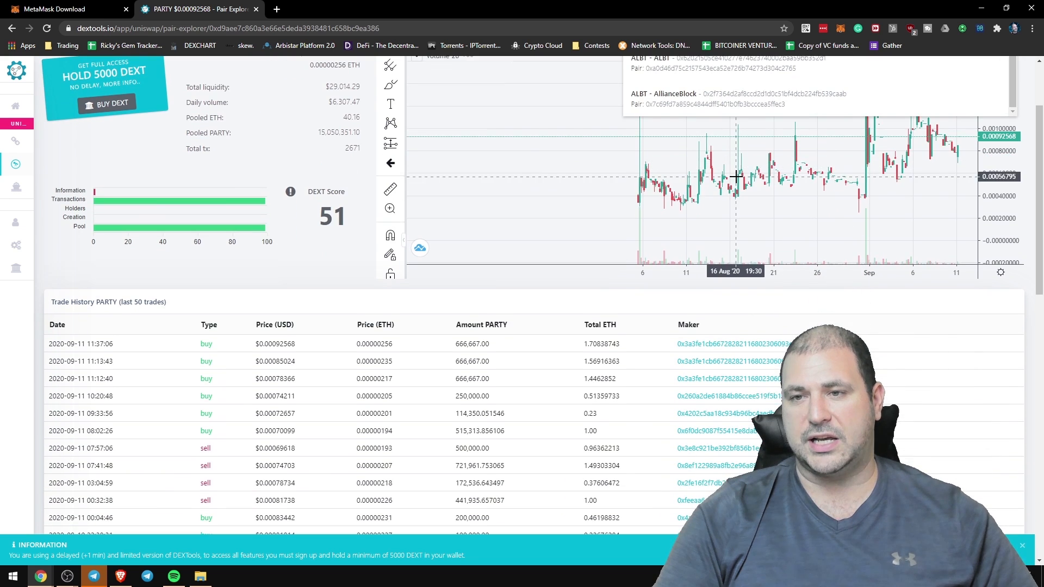
{"action": "scroll", "coordinate": [870, 245], "scroll_direction": "up", "scroll_amount": 5}
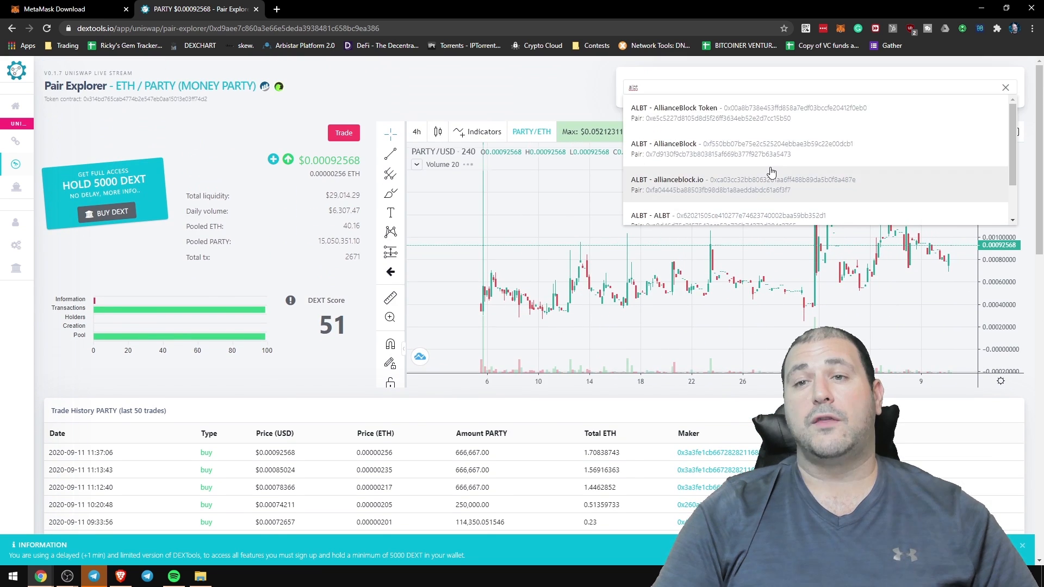
{"action": "scroll", "coordinate": [698, 121], "scroll_direction": "up", "scroll_amount": 5}
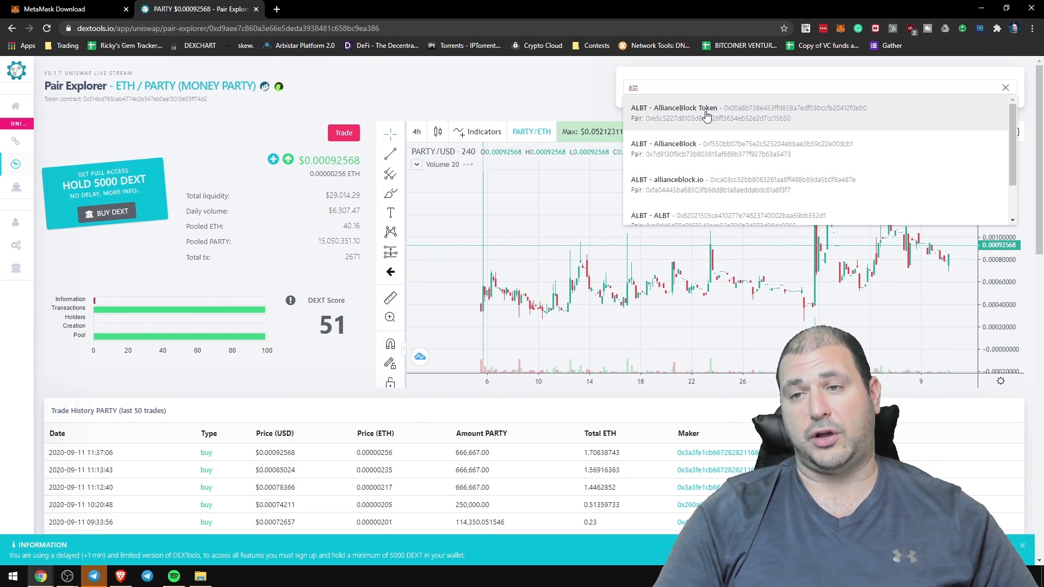
{"action": "scroll", "coordinate": [707, 156], "scroll_direction": "down", "scroll_amount": 1}
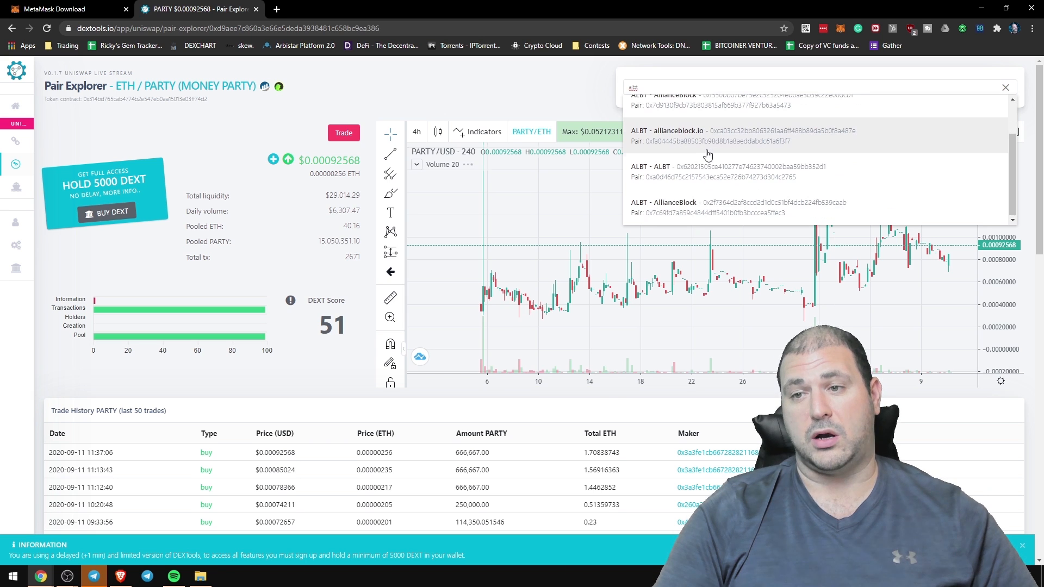
{"action": "scroll", "coordinate": [708, 155], "scroll_direction": "up", "scroll_amount": 2}
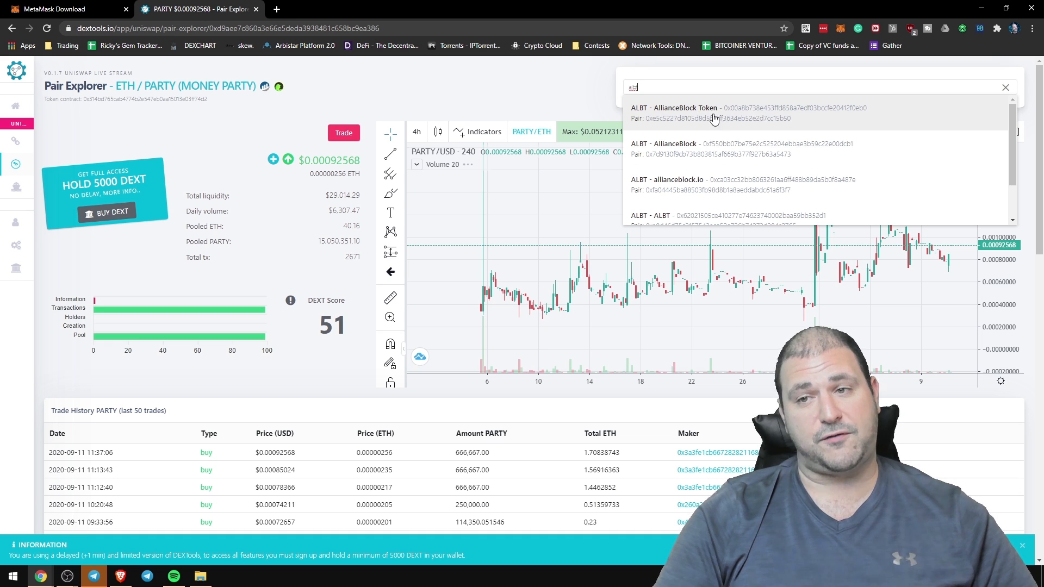
{"action": "left_click", "coordinate": [862, 124]}
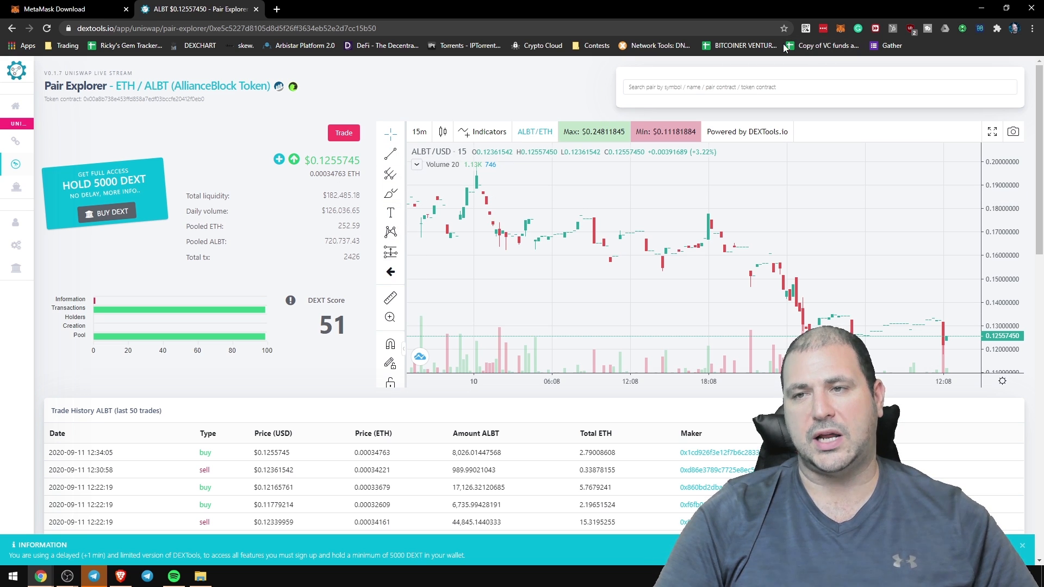
Search for "albt" again, open the ALBT - allianceblock.io pair, and examine its trade history and DEXT score.
{"action": "left_click", "coordinate": [774, 85]}
{"action": "type", "text": "albt"}
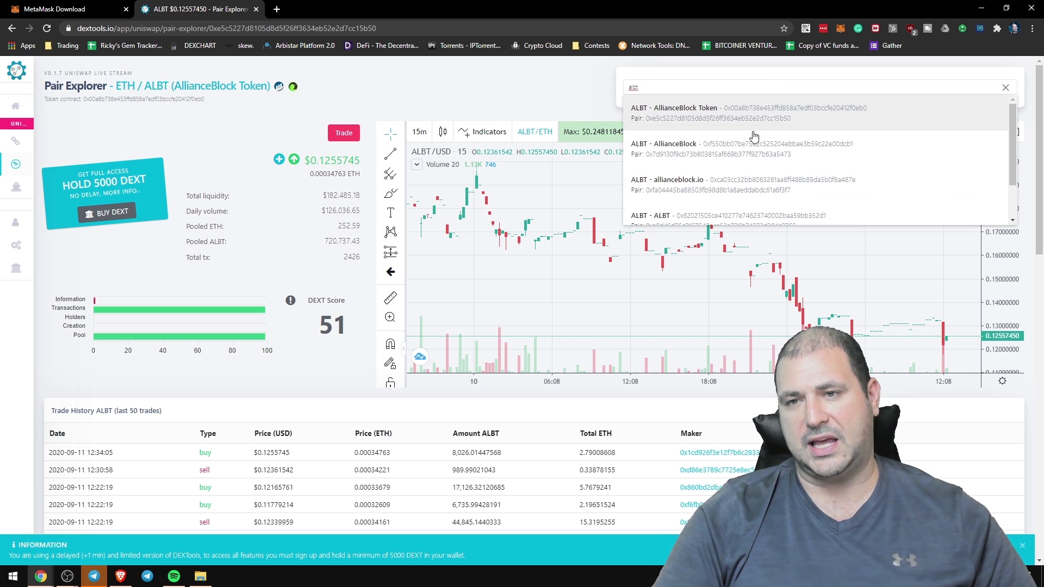
{"action": "left_click", "coordinate": [762, 181]}
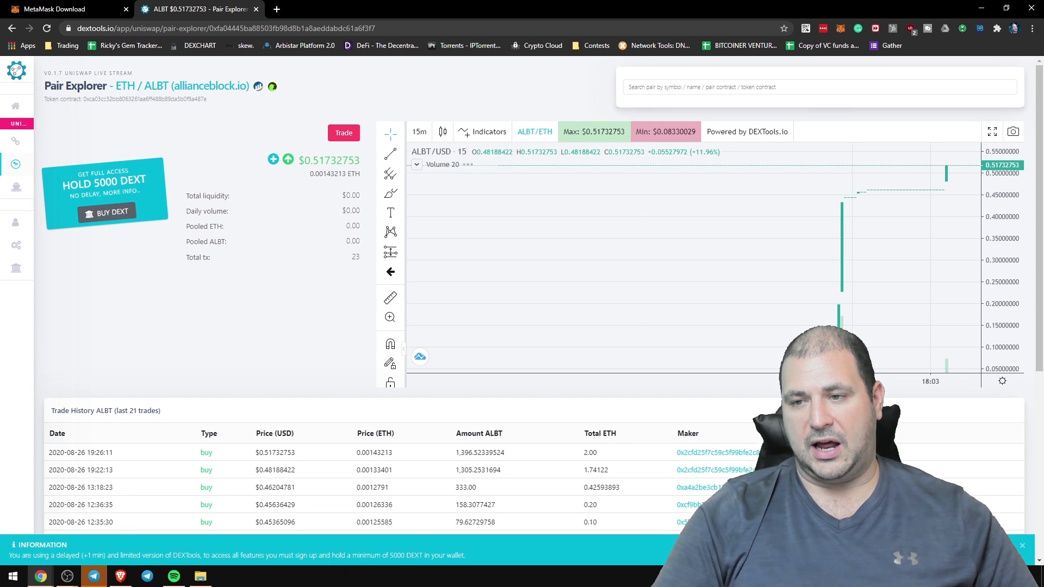
{"action": "scroll", "coordinate": [579, 477], "scroll_direction": "down", "scroll_amount": 2}
{"action": "scroll", "coordinate": [579, 476], "scroll_direction": "down", "scroll_amount": 3}
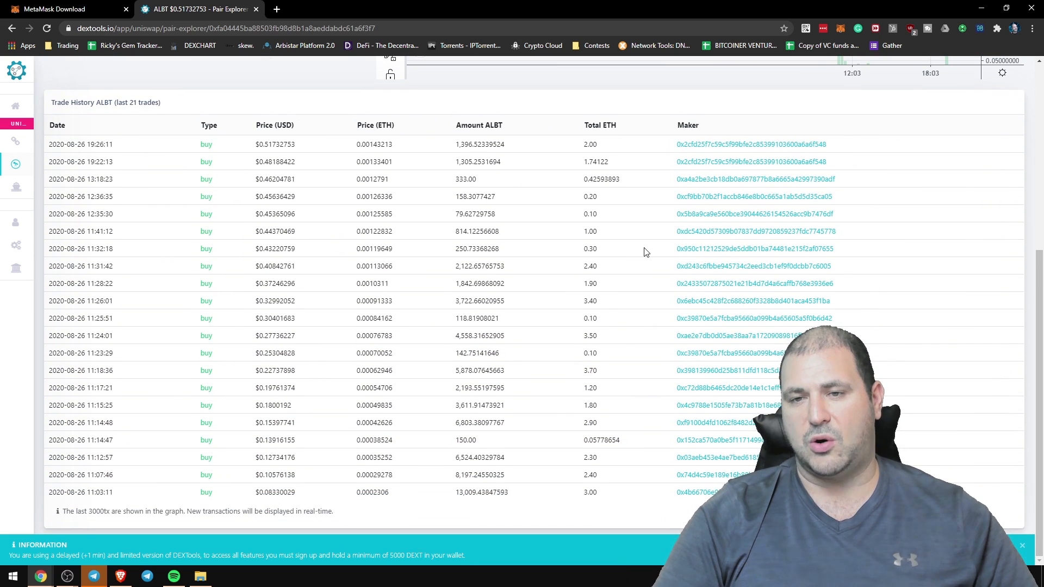
{"action": "scroll", "coordinate": [644, 252], "scroll_direction": "up", "scroll_amount": 5}
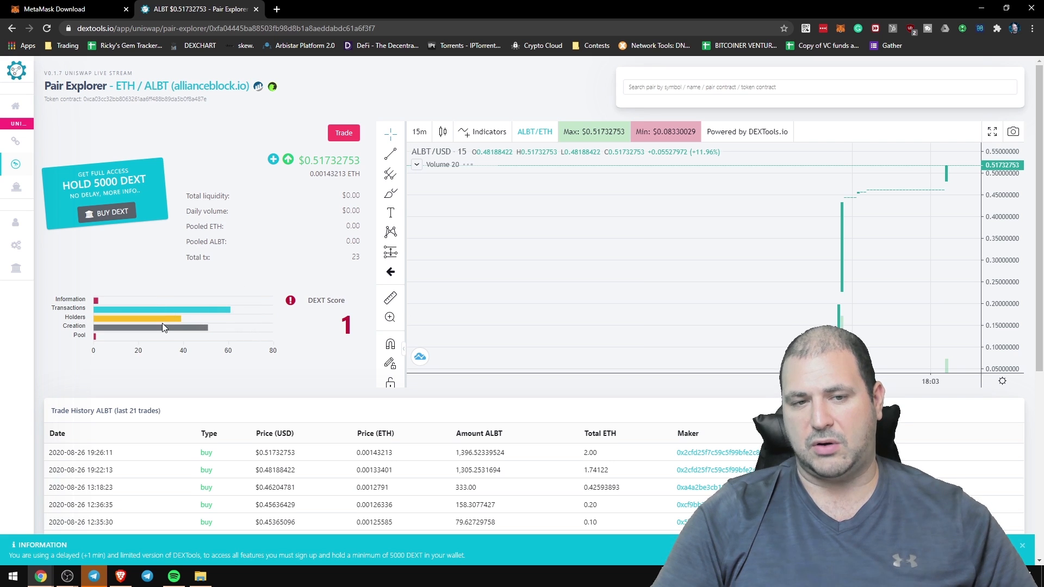
{"action": "mouse_move", "coordinate": [164, 323]}
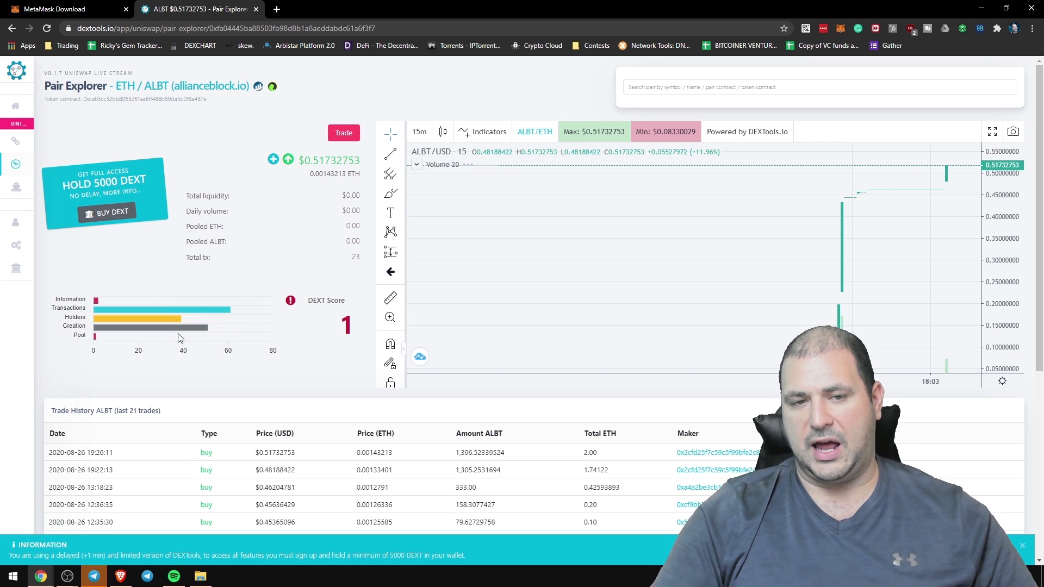
Search for "albt" and open the last ALBT - AllianceBlock pair in the results for comparison.
{"action": "left_click", "coordinate": [768, 89]}
{"action": "type", "text": "albt"}
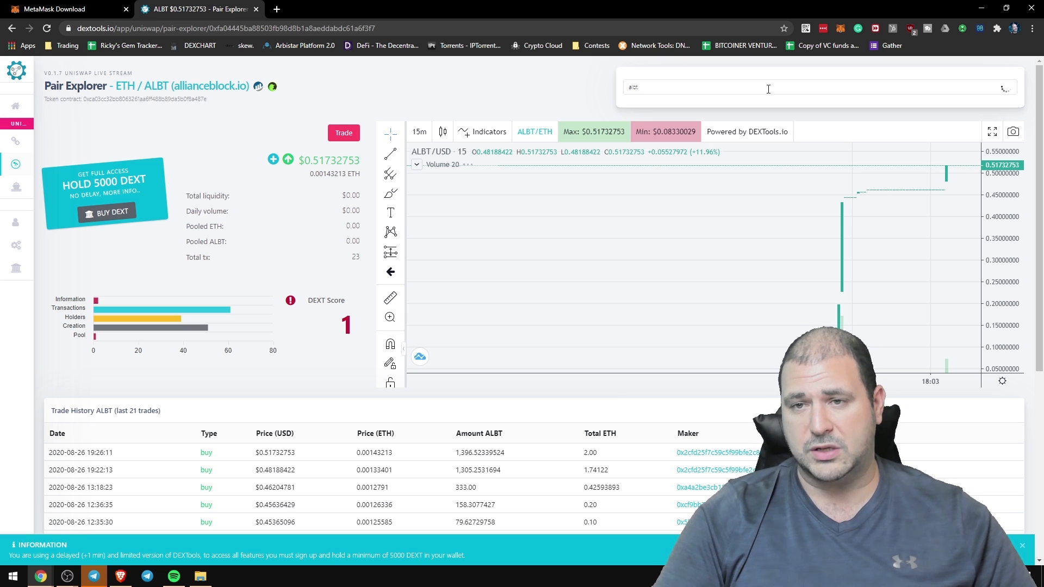
{"action": "type", "text": "lct"}
{"action": "scroll", "coordinate": [742, 197], "scroll_direction": "down", "scroll_amount": 1}
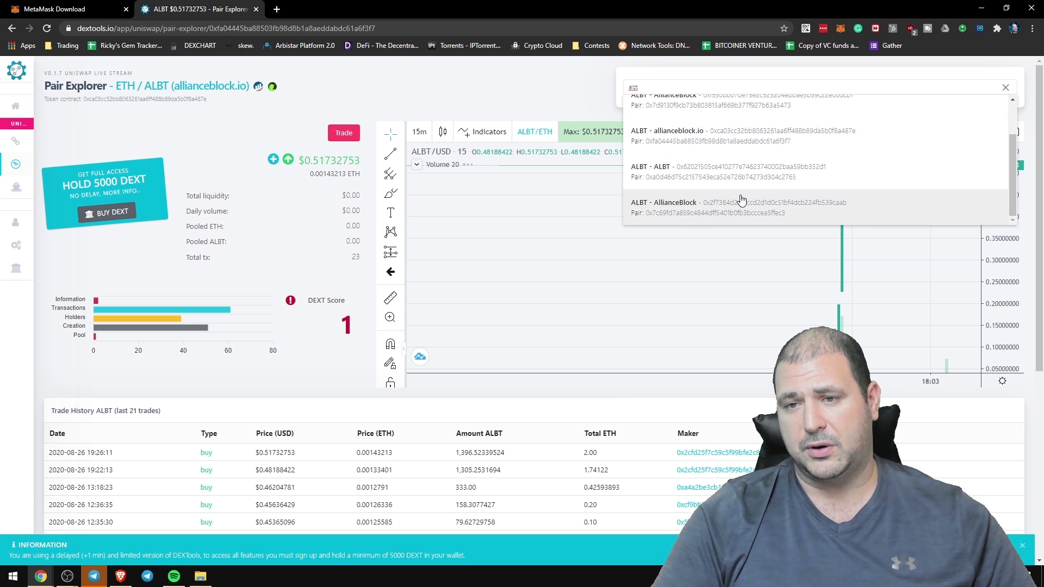
{"action": "left_click", "coordinate": [742, 209]}
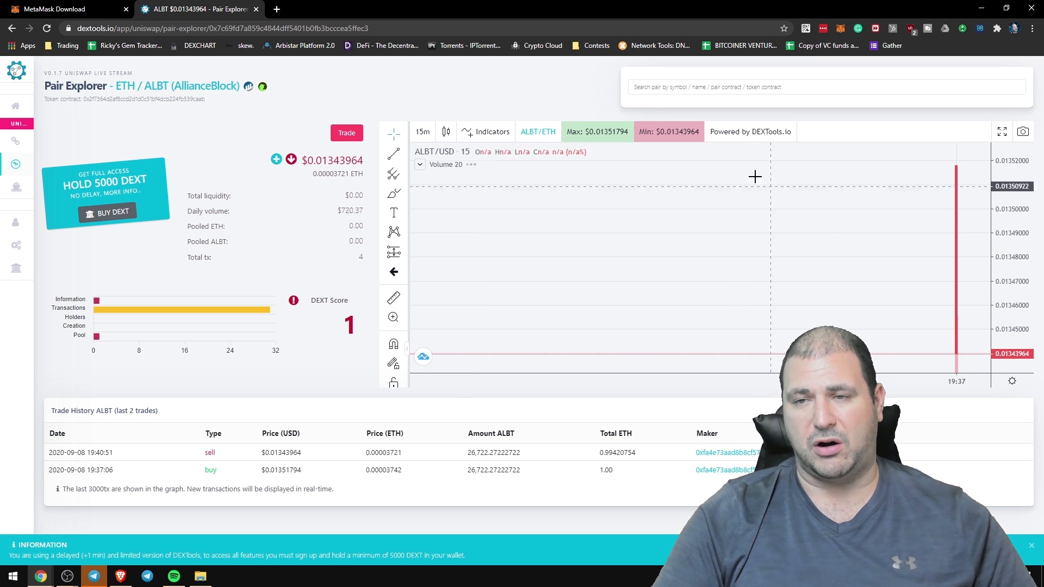
Return to the ALBT - AllianceBlock Token pair by searching "albt", and review its trade history and liquidity figures.
{"action": "left_click", "coordinate": [721, 88]}
{"action": "type", "text": "a"}
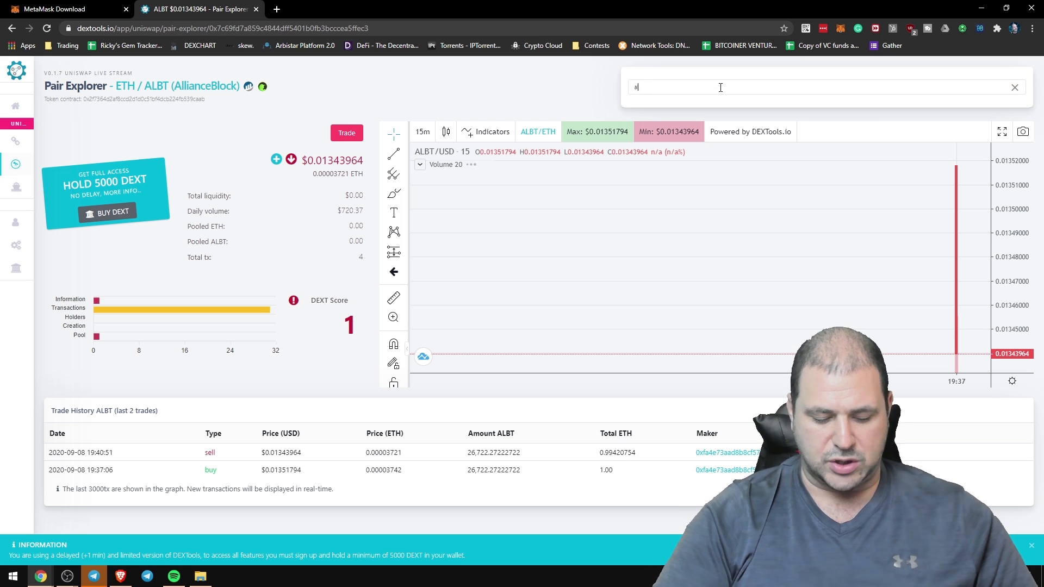
{"action": "type", "text": "lbt"}
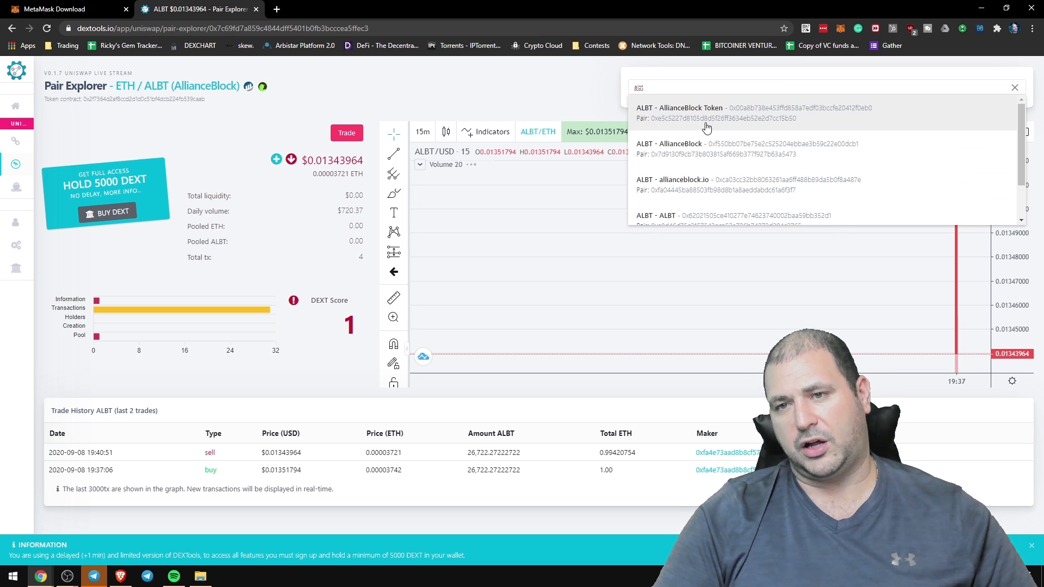
{"action": "left_click", "coordinate": [714, 117]}
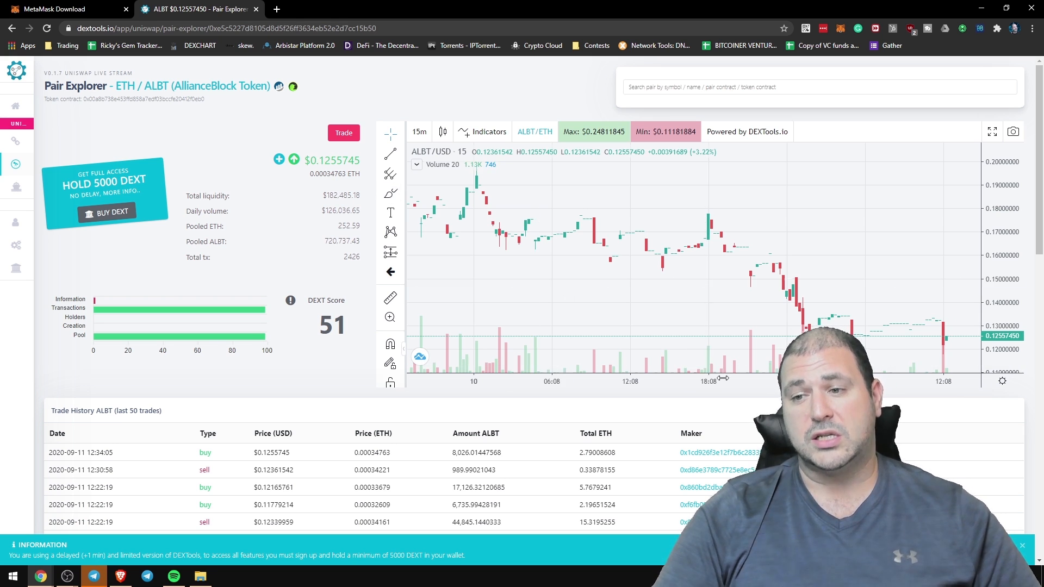
{"action": "scroll", "coordinate": [722, 378], "scroll_direction": "down", "scroll_amount": 2}
{"action": "scroll", "coordinate": [704, 432], "scroll_direction": "down", "scroll_amount": 5}
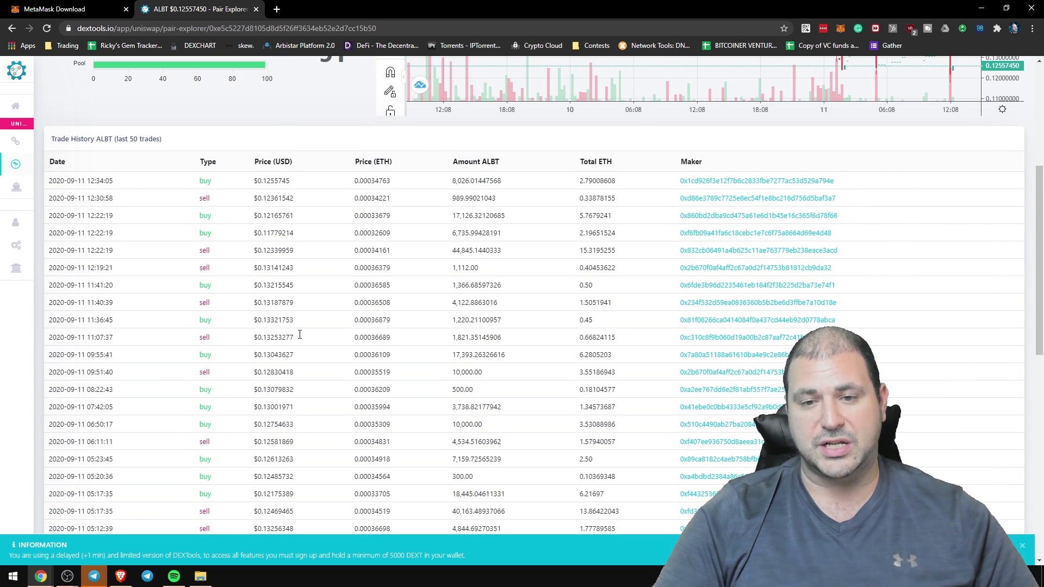
{"action": "scroll", "coordinate": [337, 171], "scroll_direction": "up", "scroll_amount": 5}
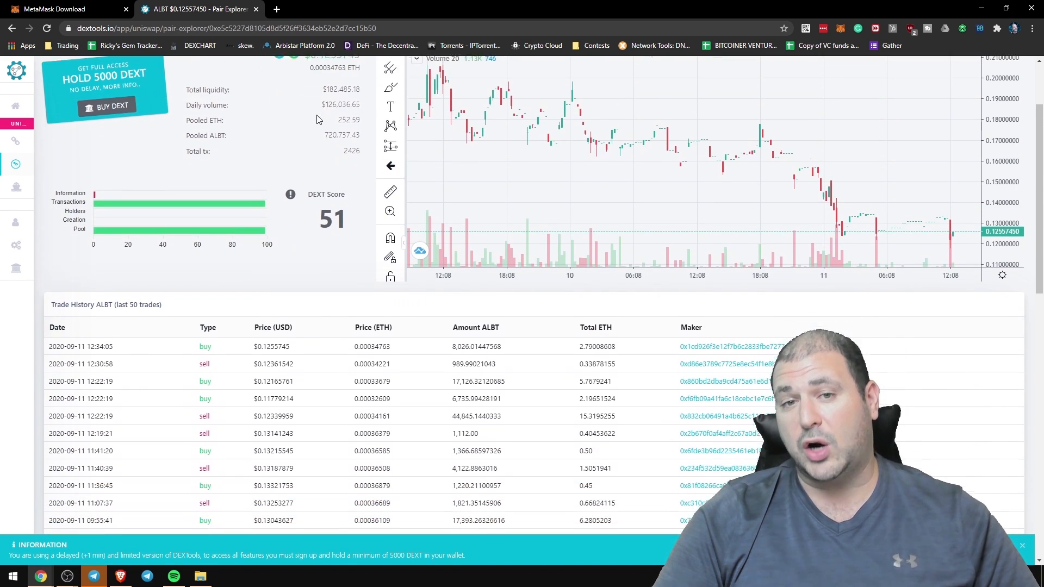
{"action": "scroll", "coordinate": [360, 256], "scroll_direction": "up", "scroll_amount": 1}
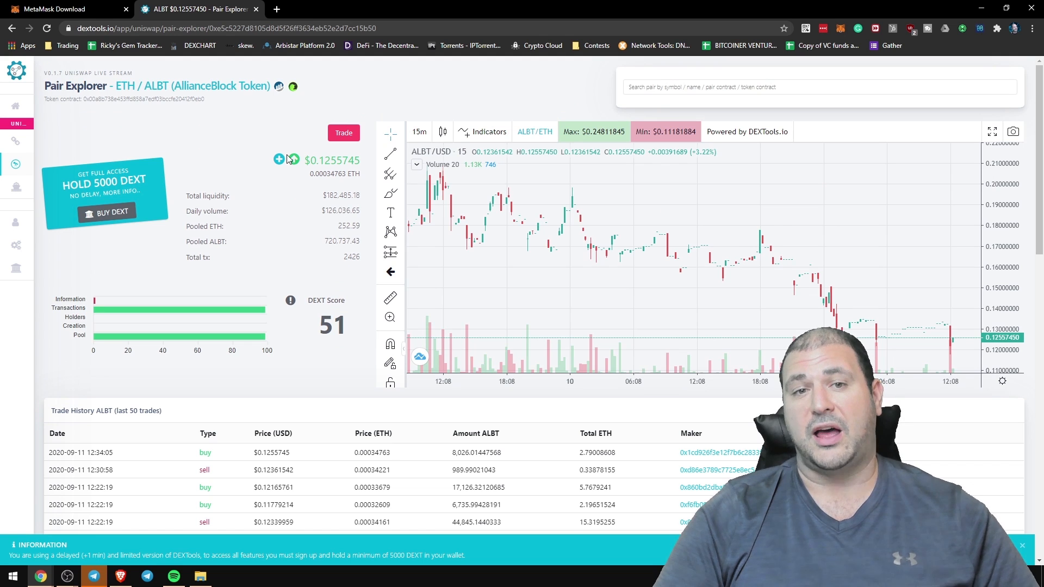
{"action": "scroll", "coordinate": [246, 119], "scroll_direction": "up", "scroll_amount": 1}
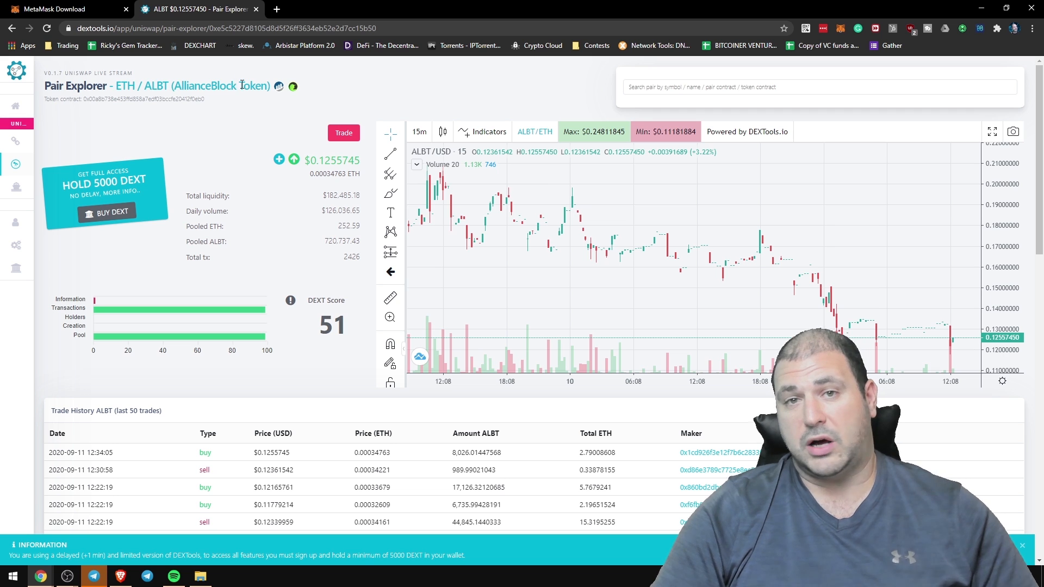
Open the AllianceBlock Token pair for trading on Uniswap and acknowledge the imported token warning.
{"action": "left_click", "coordinate": [333, 134]}
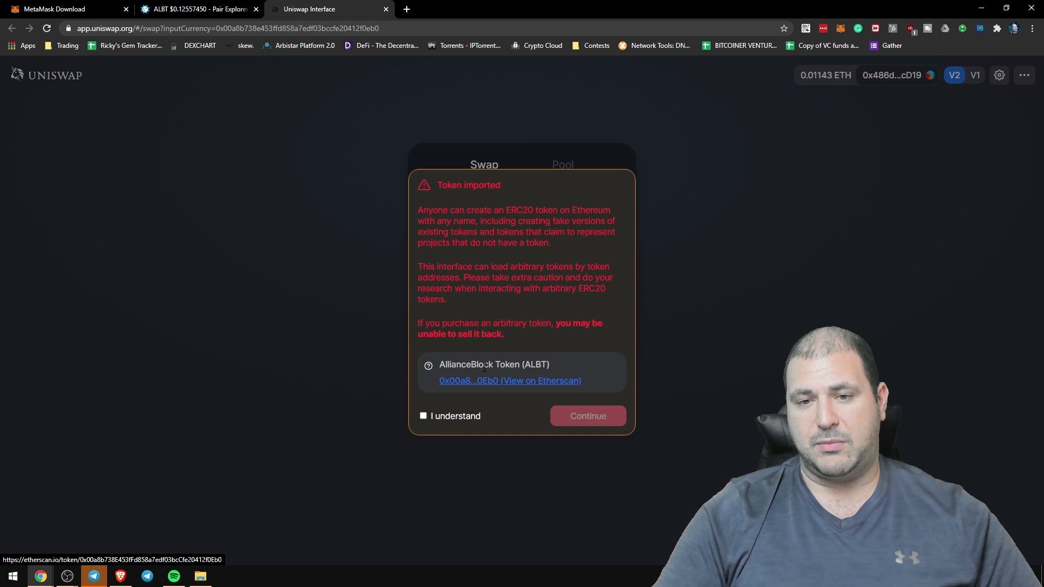
{"action": "left_click", "coordinate": [425, 416]}
{"action": "left_click", "coordinate": [590, 418]}
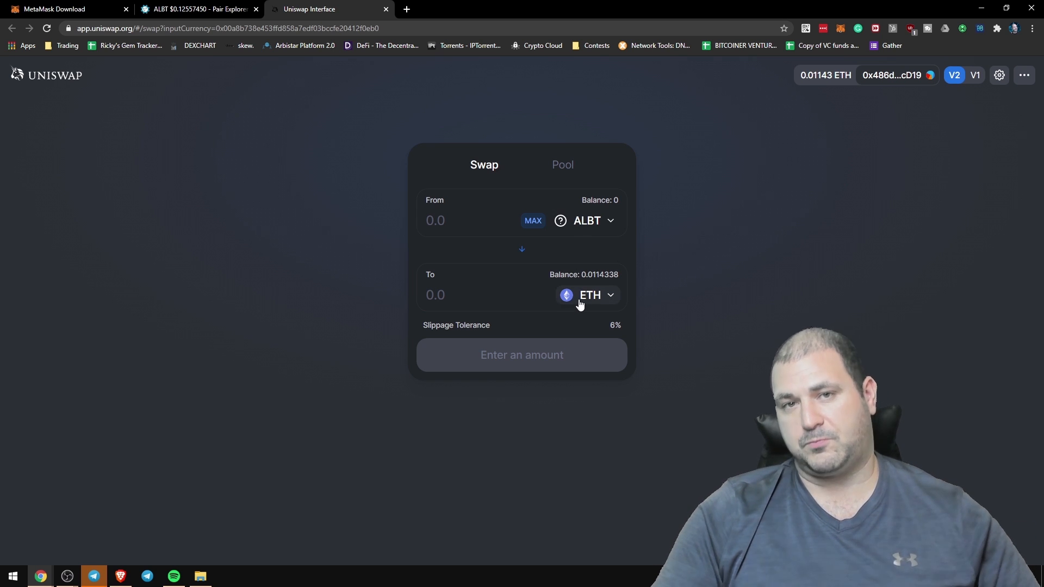
Reverse the swap direction to go from ETH to ALBT and enter the maximum available ETH amount.
{"action": "left_click", "coordinate": [520, 252]}
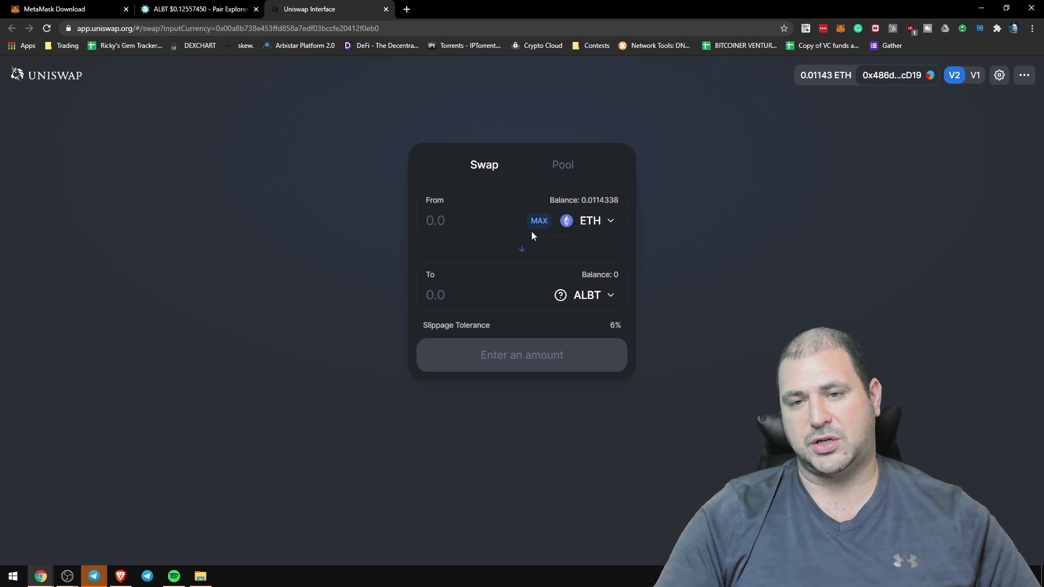
{"action": "left_click", "coordinate": [523, 251]}
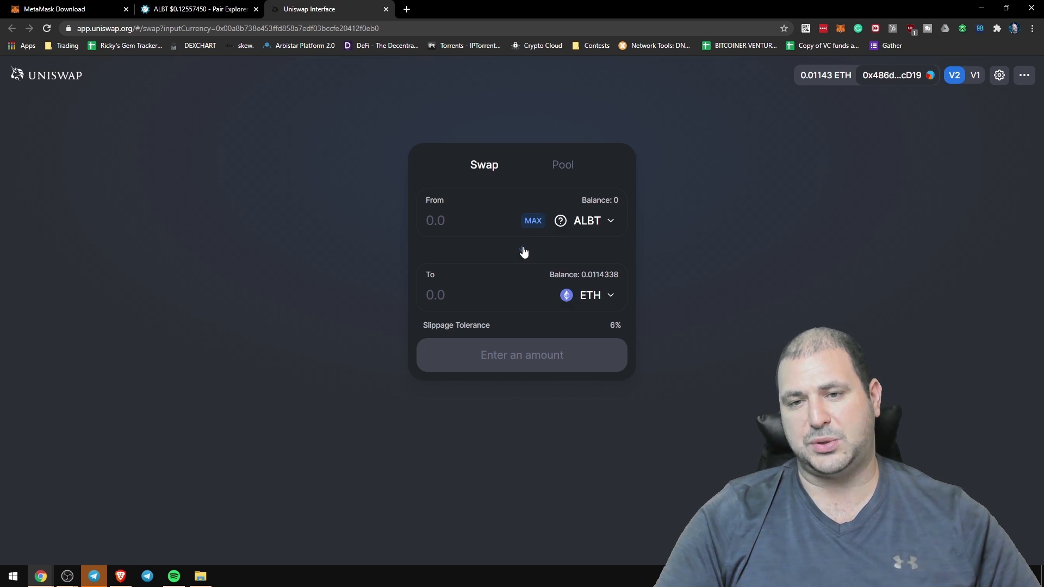
{"action": "left_click", "coordinate": [524, 252]}
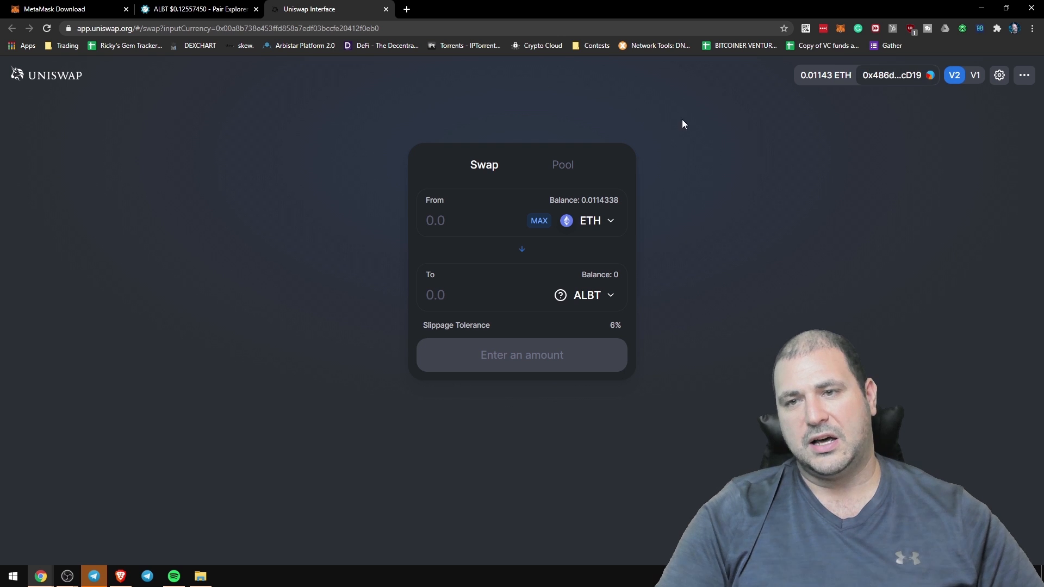
{"action": "left_click", "coordinate": [532, 221]}
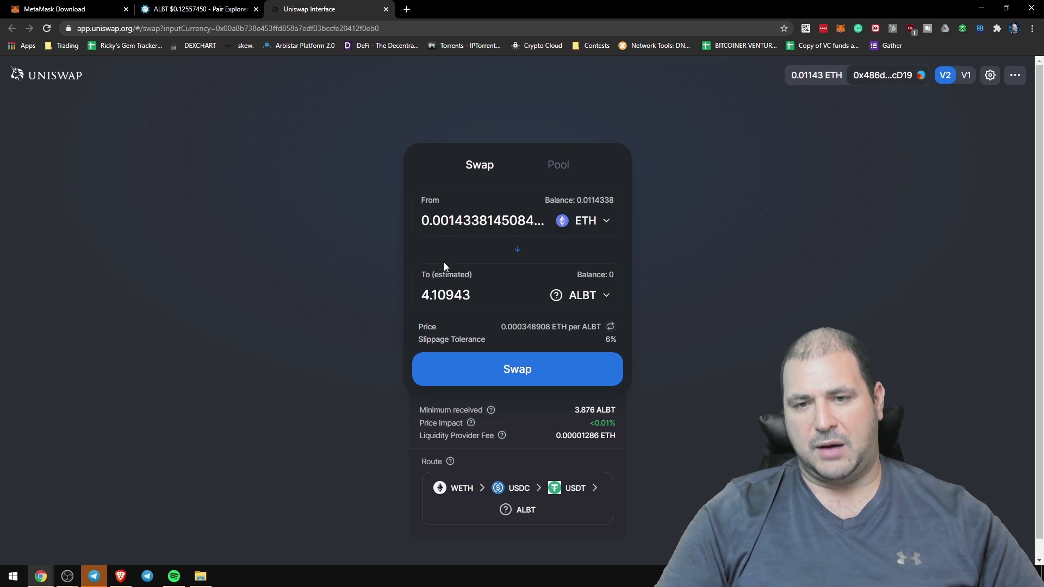
Submit the ETH to ALBT swap for wallet approval, reject the transaction in MetaMask and dismiss the error.
{"action": "left_click", "coordinate": [528, 375]}
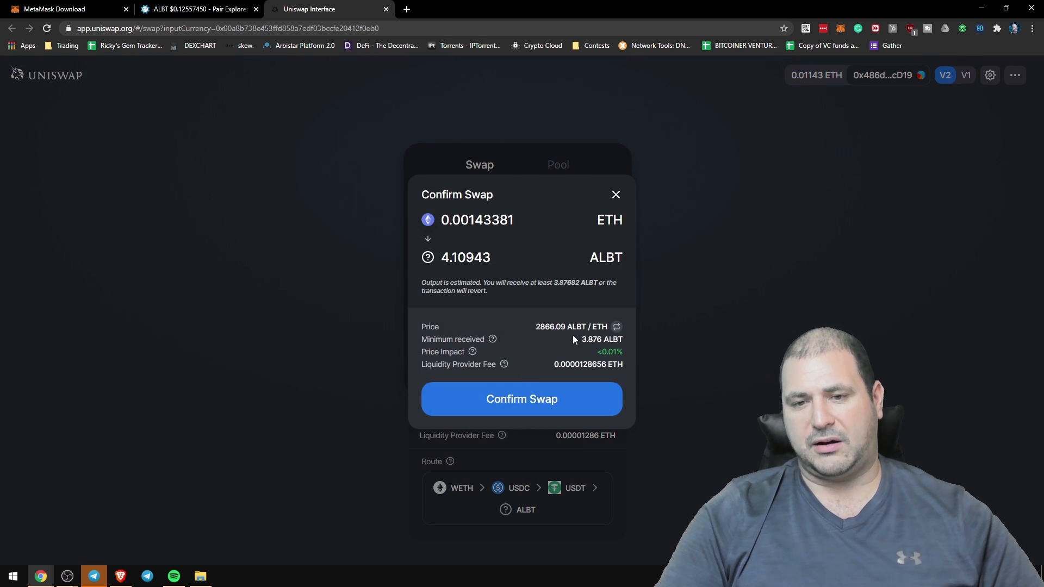
{"action": "left_click", "coordinate": [529, 399]}
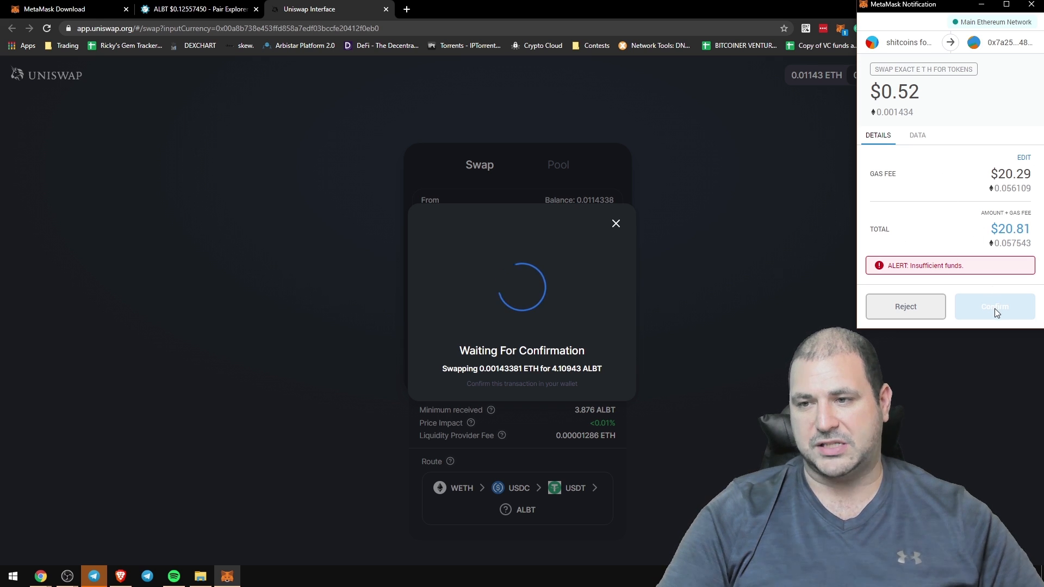
{"action": "left_click", "coordinate": [906, 306]}
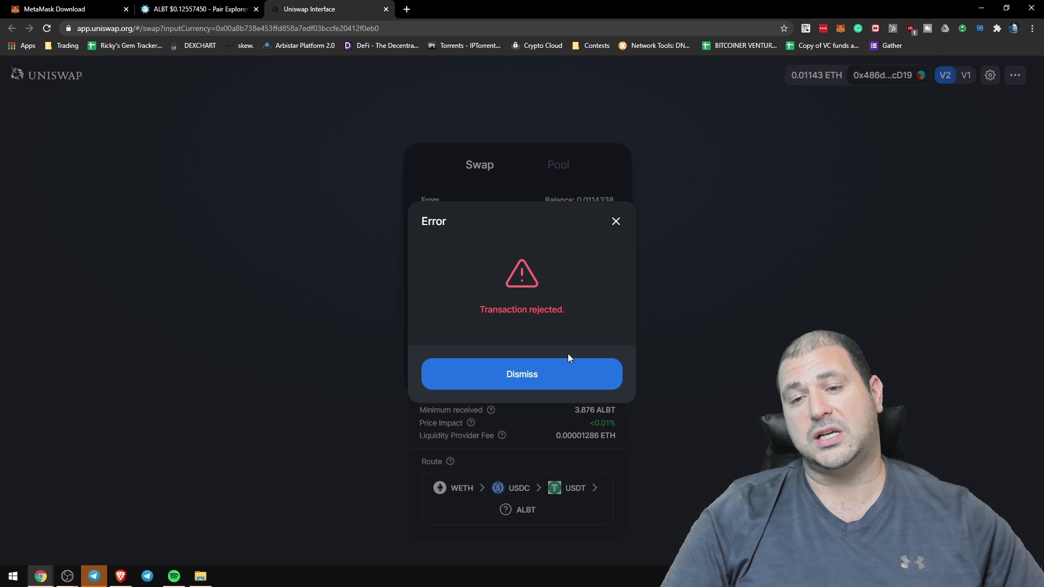
{"action": "left_click", "coordinate": [616, 222]}
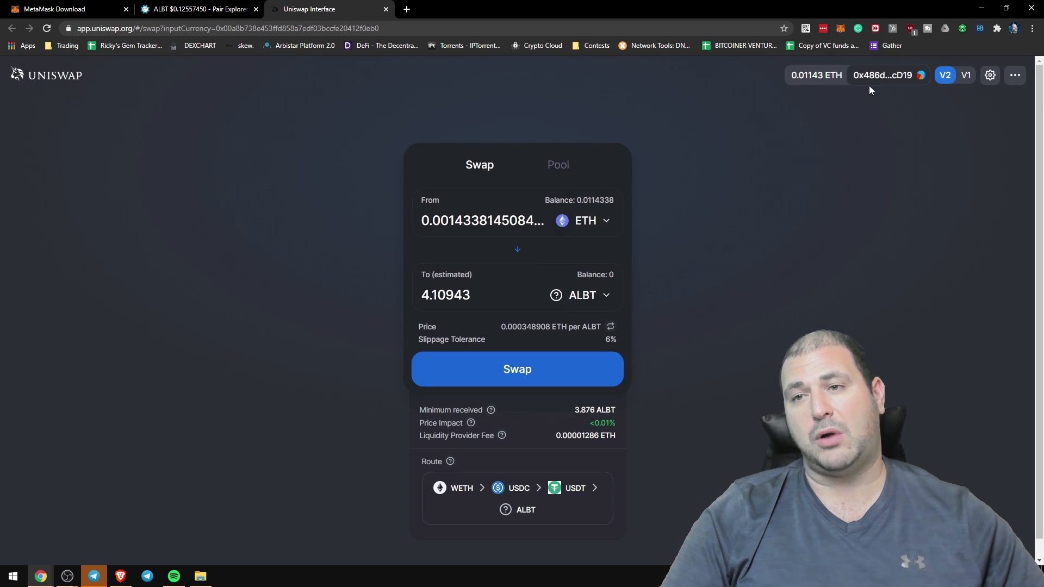
Look through the assets in the MetaMask wallet, search the tokens available to add for "albt" and clear the search.
{"action": "left_click", "coordinate": [845, 26]}
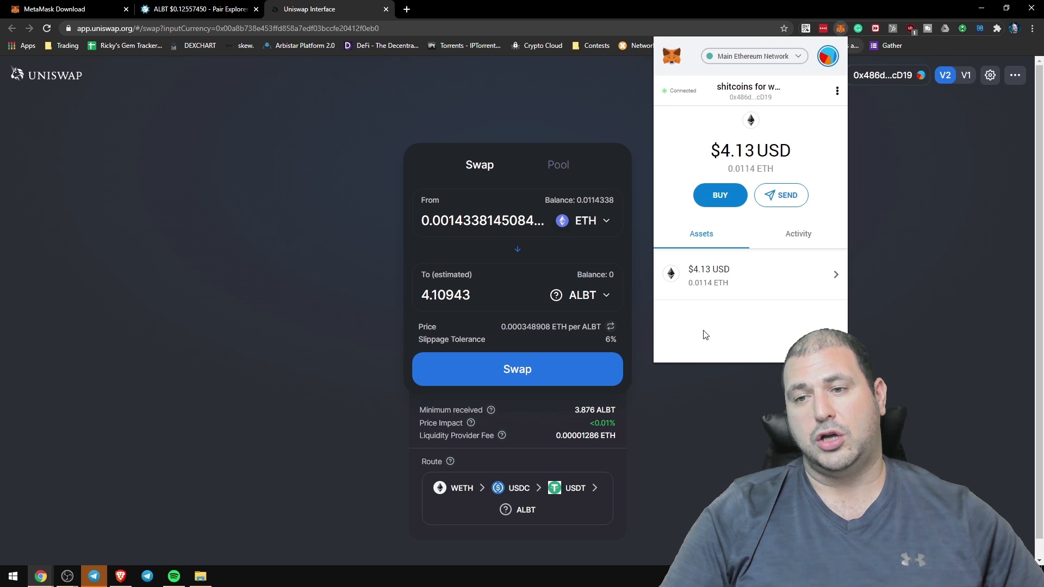
{"action": "scroll", "coordinate": [727, 300], "scroll_direction": "down", "scroll_amount": 4}
{"action": "scroll", "coordinate": [727, 298], "scroll_direction": "down", "scroll_amount": 3}
{"action": "scroll", "coordinate": [727, 298], "scroll_direction": "up", "scroll_amount": 3}
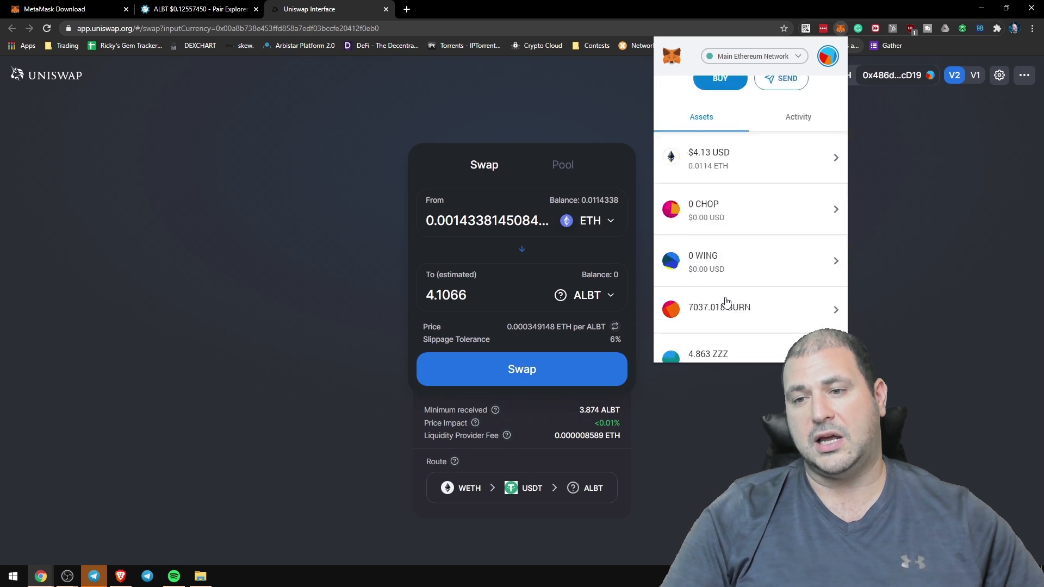
{"action": "scroll", "coordinate": [731, 312], "scroll_direction": "down", "scroll_amount": 3}
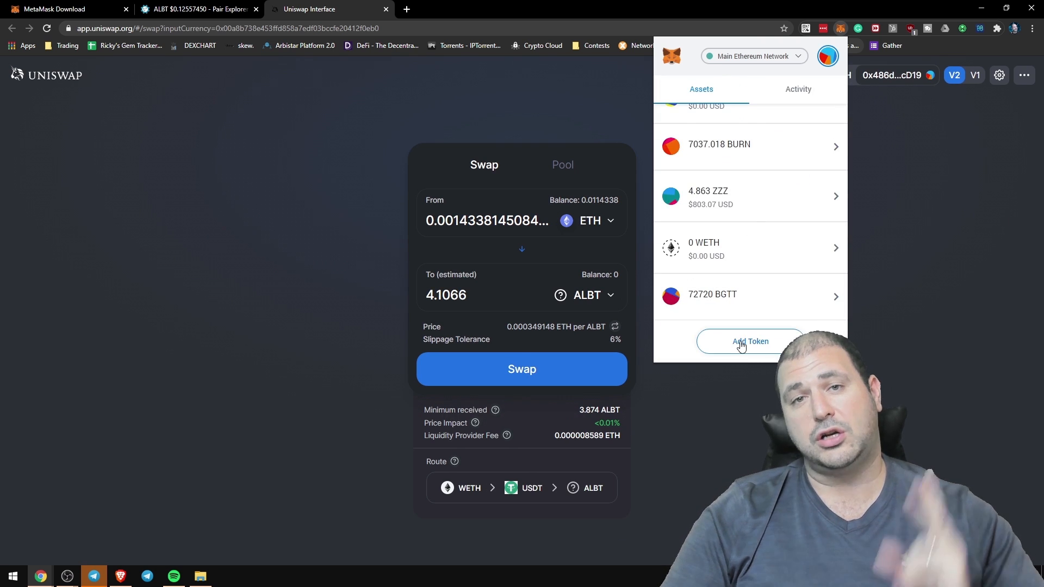
{"action": "left_click", "coordinate": [743, 342]}
{"action": "left_click", "coordinate": [732, 152]}
{"action": "type", "text": "albt"}
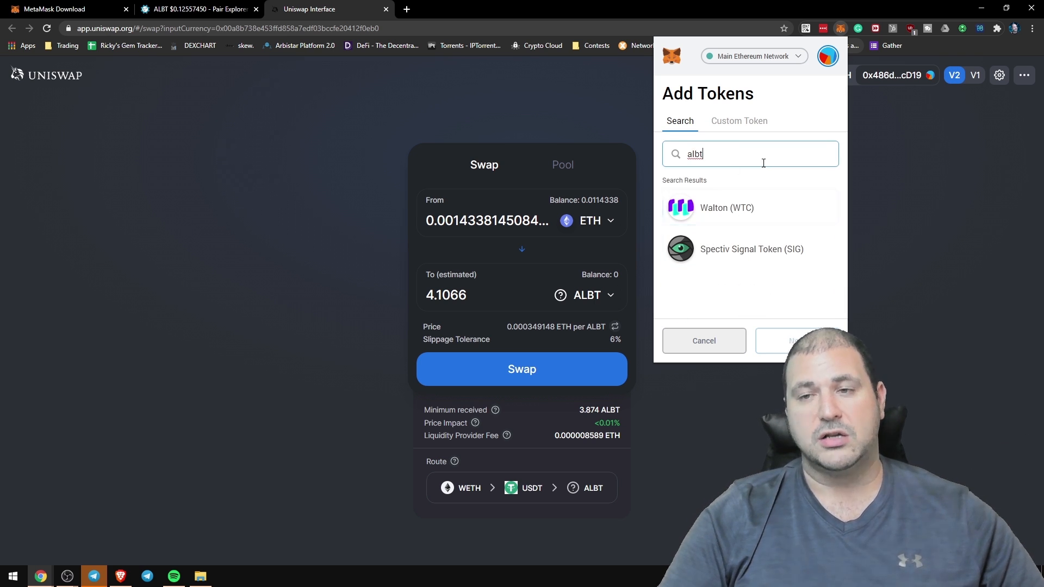
{"action": "key", "text": "BackSpace"}
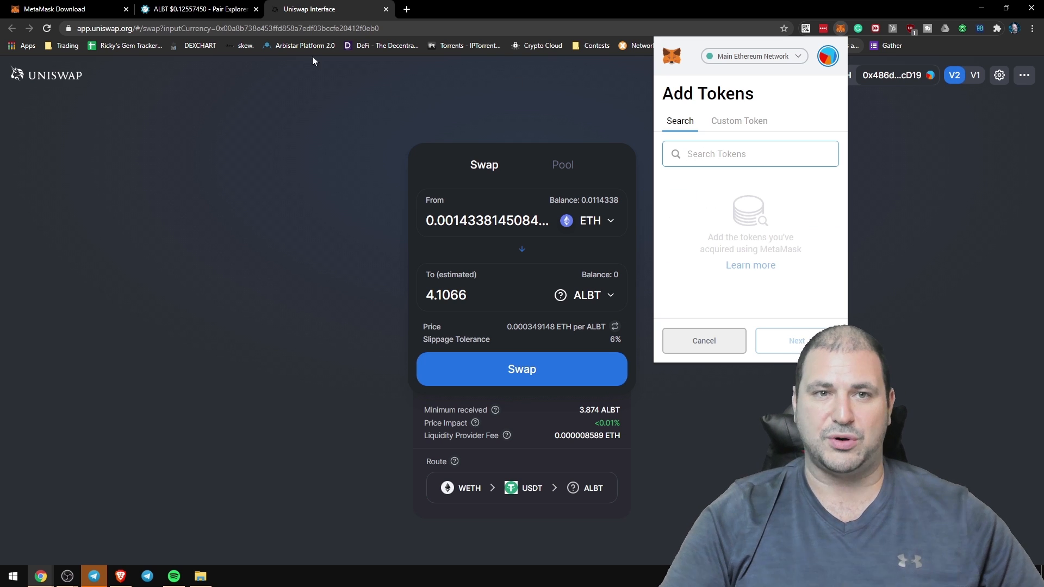
Copy the token contract address of AllianceBlock Token from its DEXTools pair page.
{"action": "left_click", "coordinate": [203, 11]}
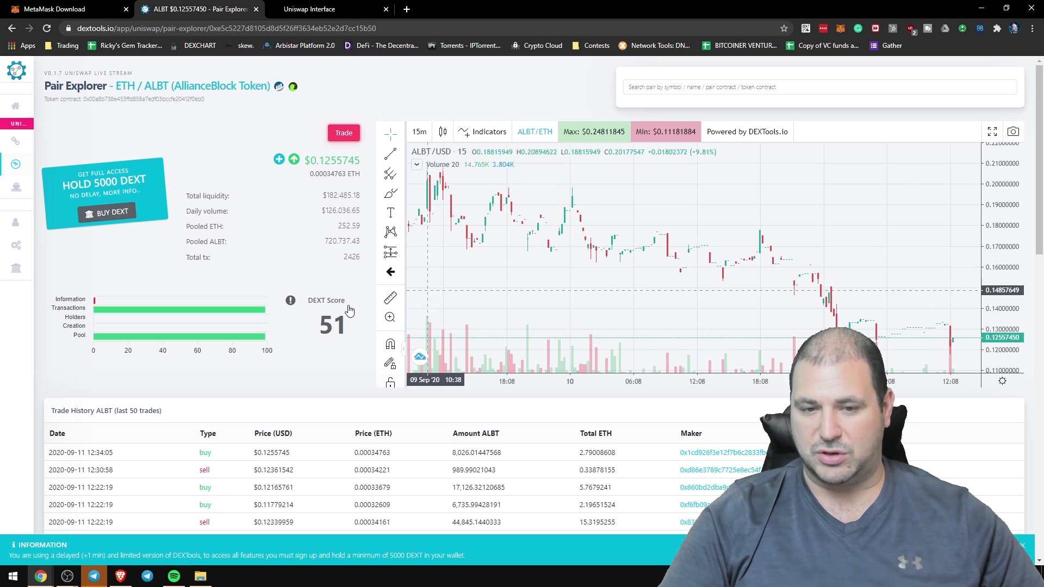
{"action": "scroll", "coordinate": [133, 104], "scroll_direction": "down", "scroll_amount": 1}
{"action": "scroll", "coordinate": [132, 97], "scroll_direction": "up", "scroll_amount": 1}
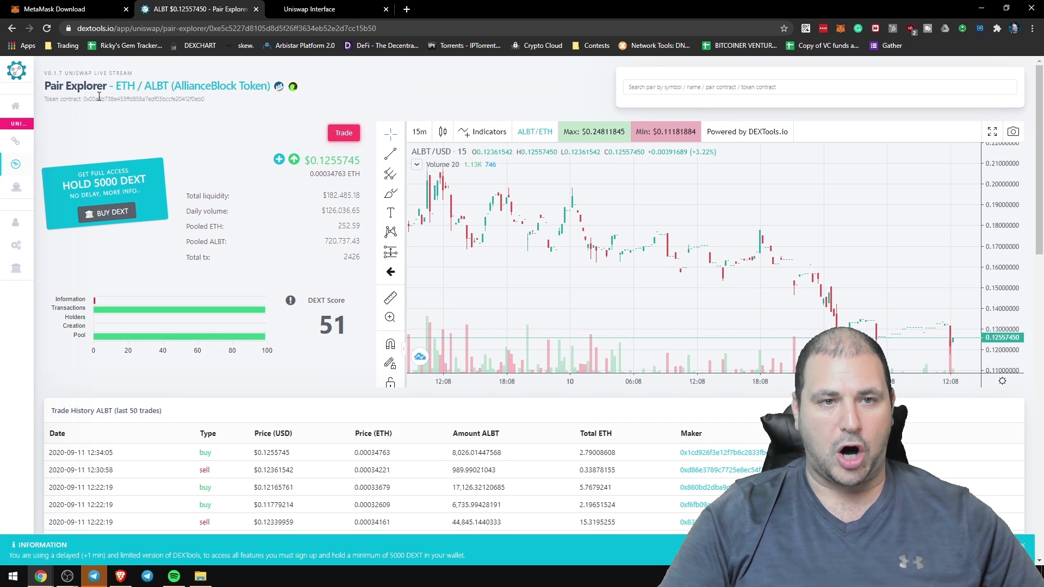
{"action": "double_click", "coordinate": [99, 99]}
{"action": "right_click", "coordinate": [105, 100]}
{"action": "left_click", "coordinate": [167, 110]}
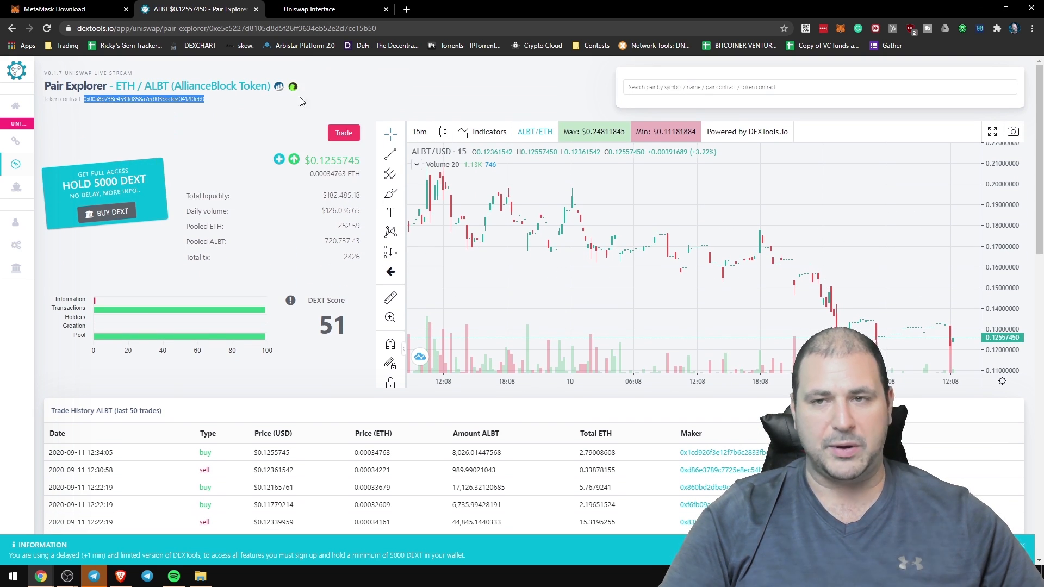
Return to the Uniswap page and start adding a token in the MetaMask wallet.
{"action": "left_click", "coordinate": [315, 10]}
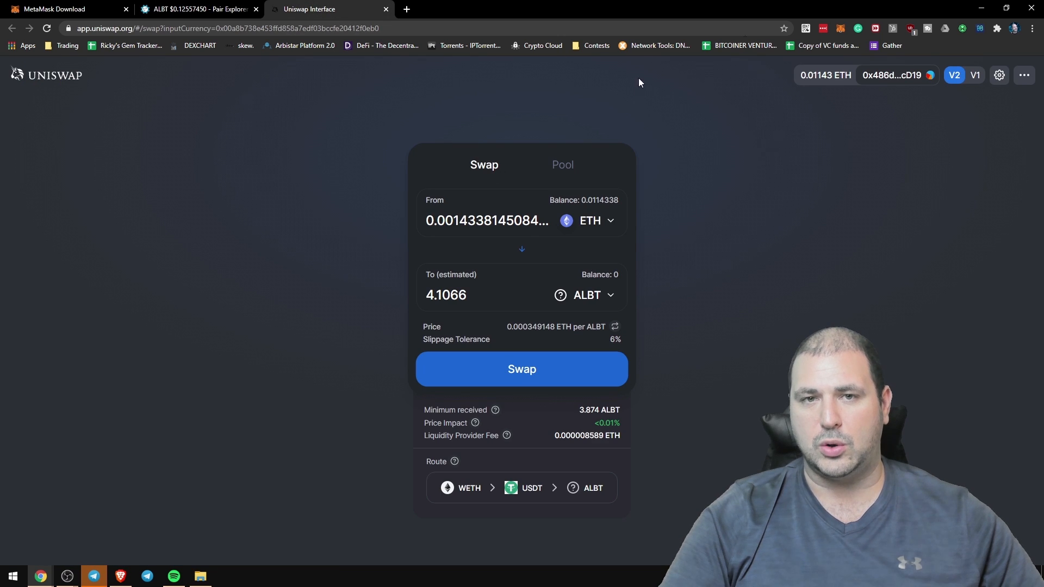
{"action": "left_click", "coordinate": [842, 28]}
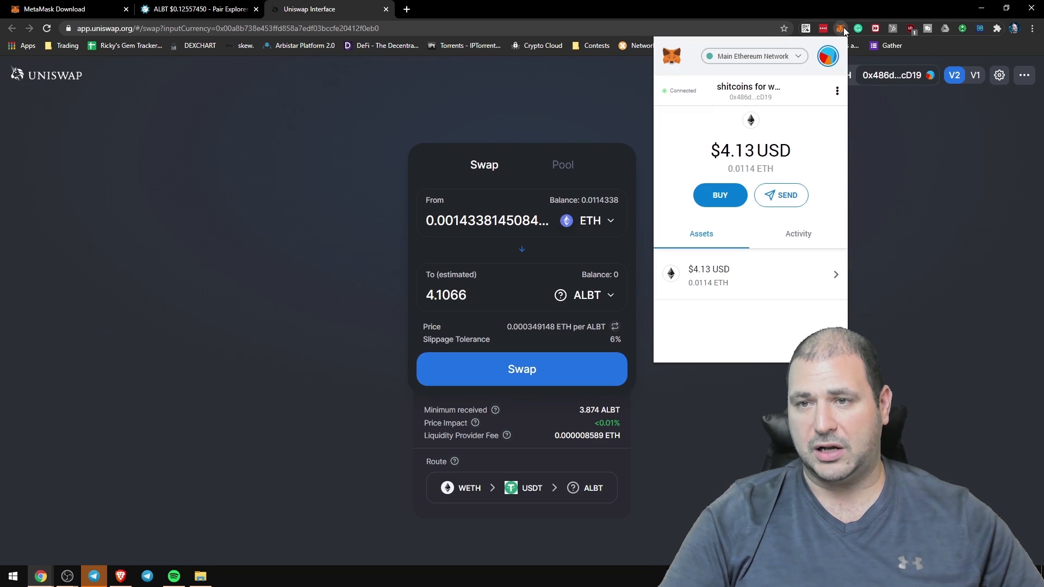
{"action": "scroll", "coordinate": [770, 248], "scroll_direction": "down", "scroll_amount": 5}
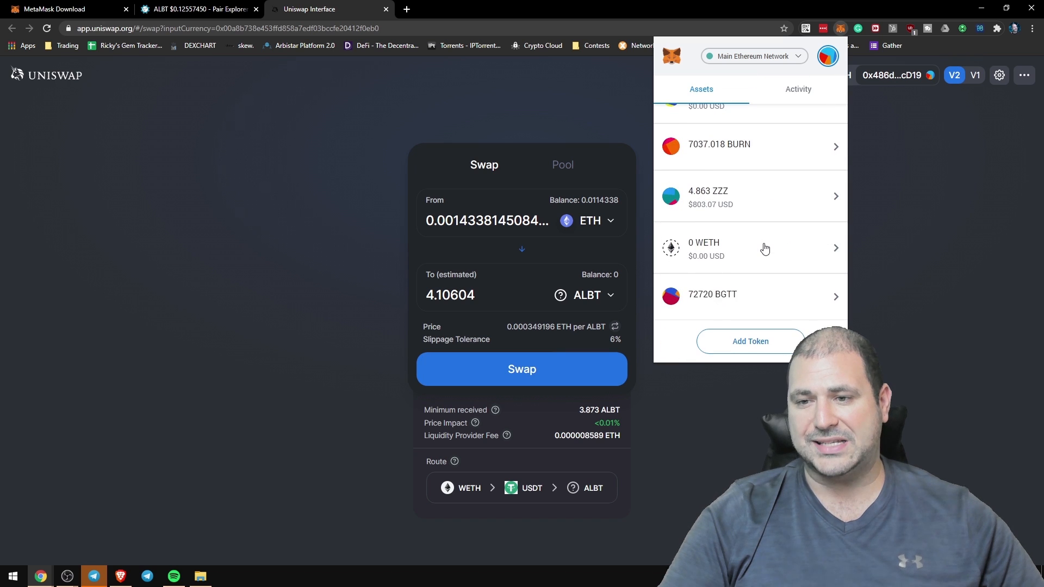
{"action": "left_click", "coordinate": [753, 343]}
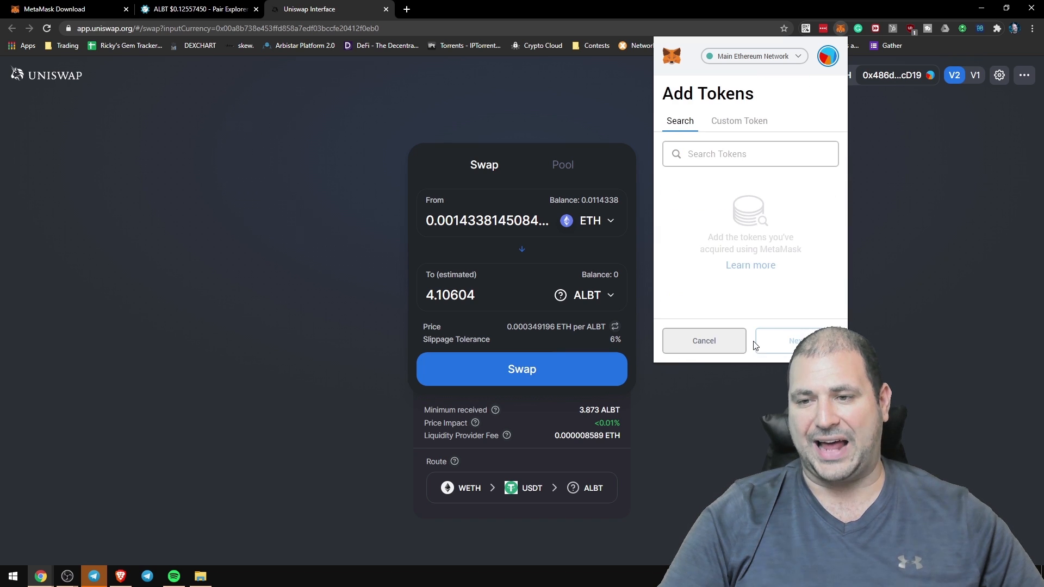
Search the tokens available to add for "usc" and clear the search.
{"action": "left_click", "coordinate": [717, 152]}
{"action": "type", "text": "usc"}
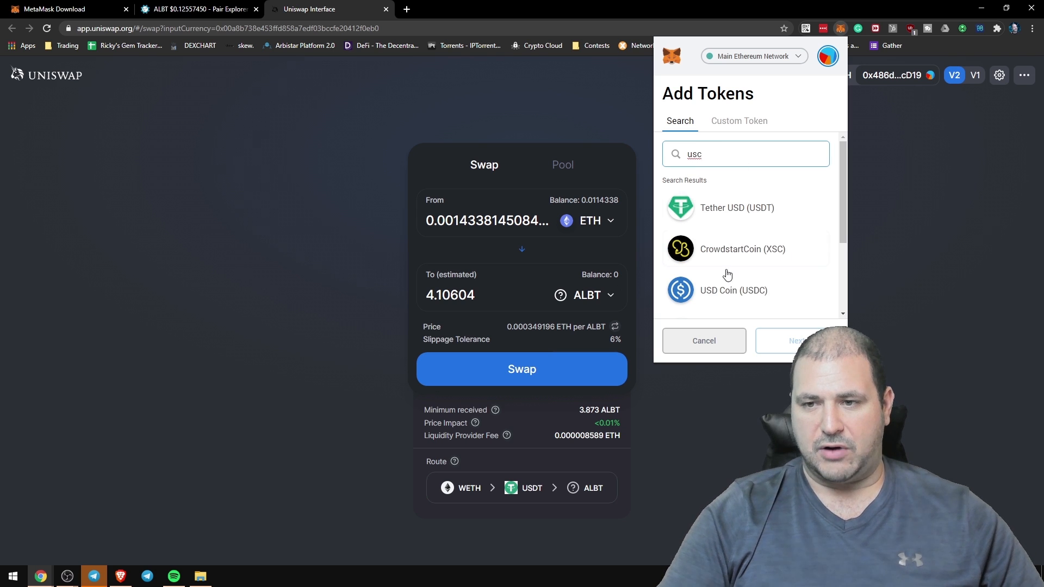
{"action": "left_click_drag", "start_coordinate": [732, 161], "coordinate": [629, 168]}
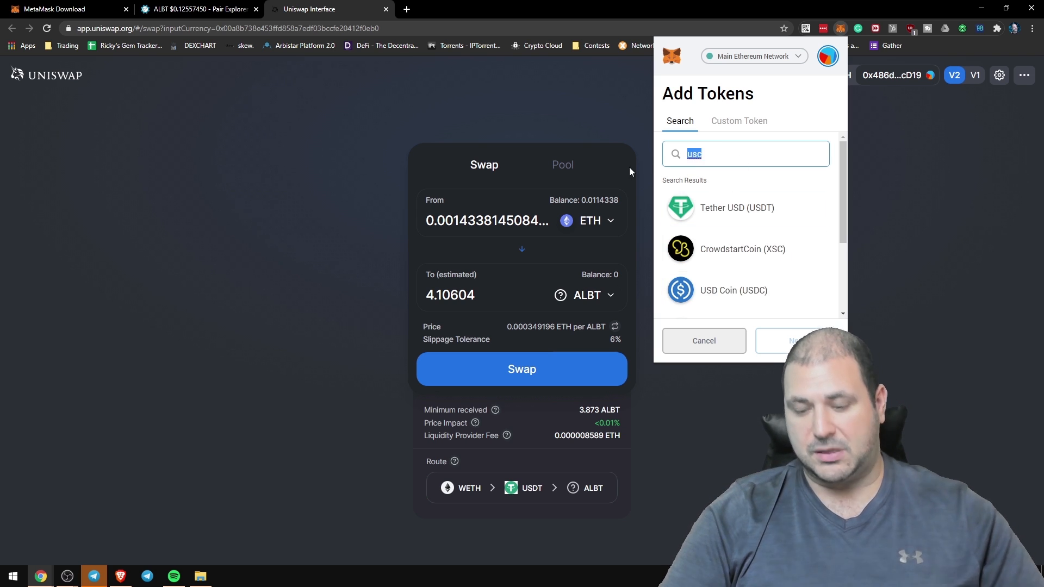
{"action": "key", "text": "BackSpace"}
Add ALBT to the wallet as a custom token using the copied contract address.
{"action": "left_click", "coordinate": [737, 124]}
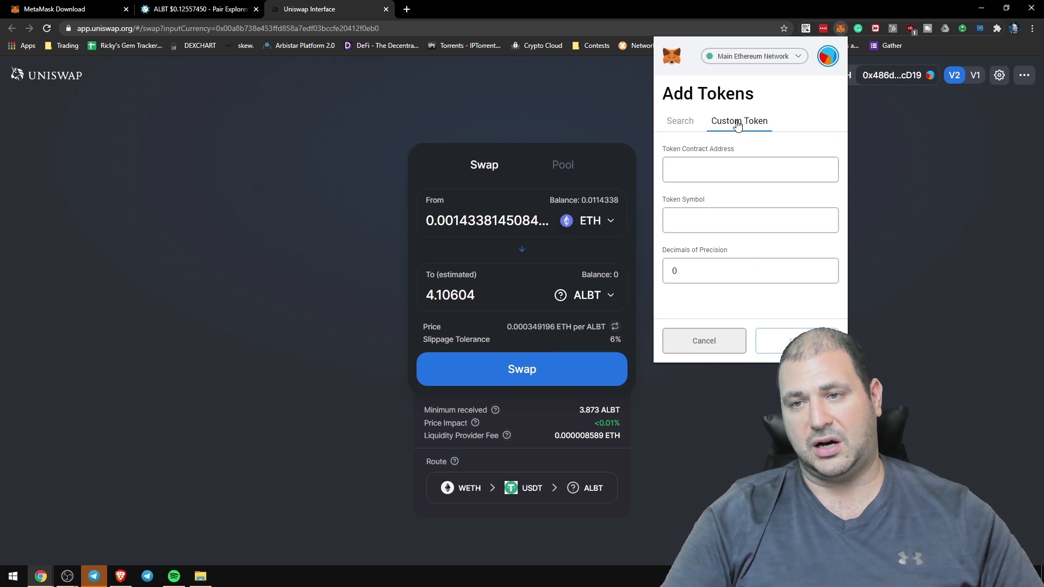
{"action": "left_click", "coordinate": [718, 167]}
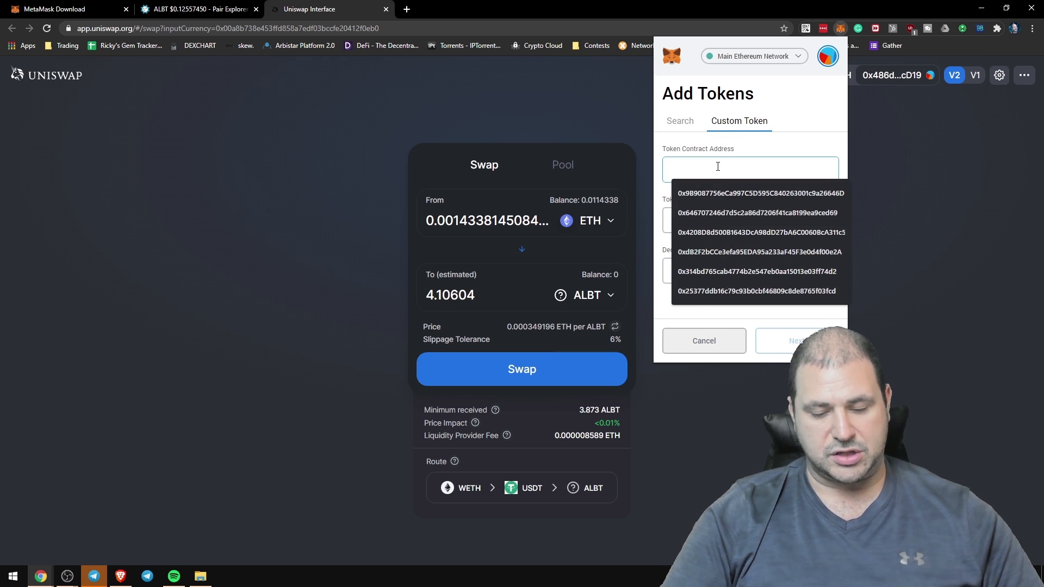
{"action": "key", "text": "ctrl+v"}
{"action": "left_click", "coordinate": [842, 254]}
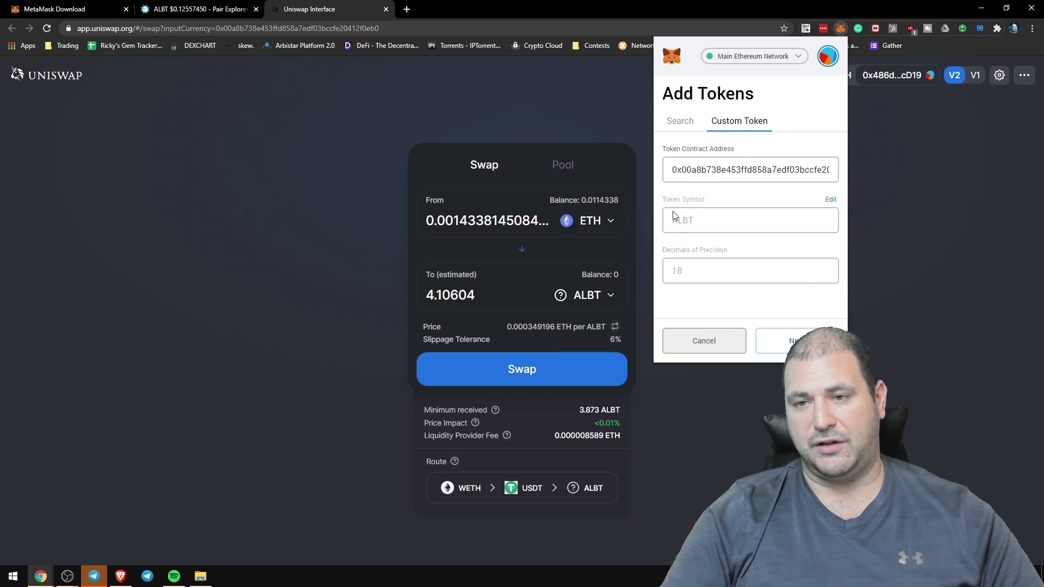
{"action": "left_click", "coordinate": [797, 340]}
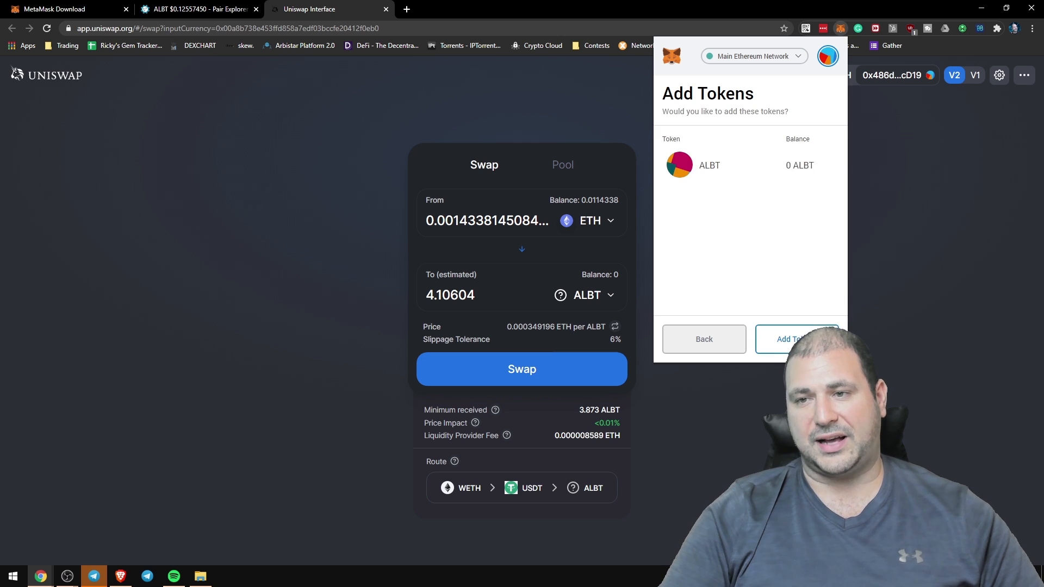
{"action": "left_click", "coordinate": [796, 339]}
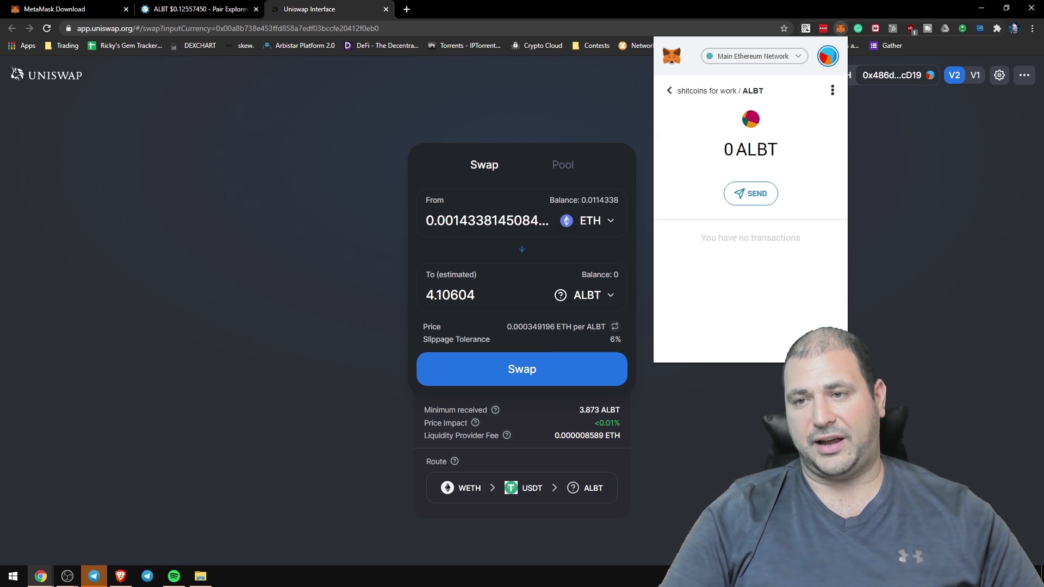
Return to the wallet overview and check the ALBT entry in the asset list.
{"action": "left_click", "coordinate": [665, 98]}
{"action": "scroll", "coordinate": [748, 320], "scroll_direction": "down", "scroll_amount": 5}
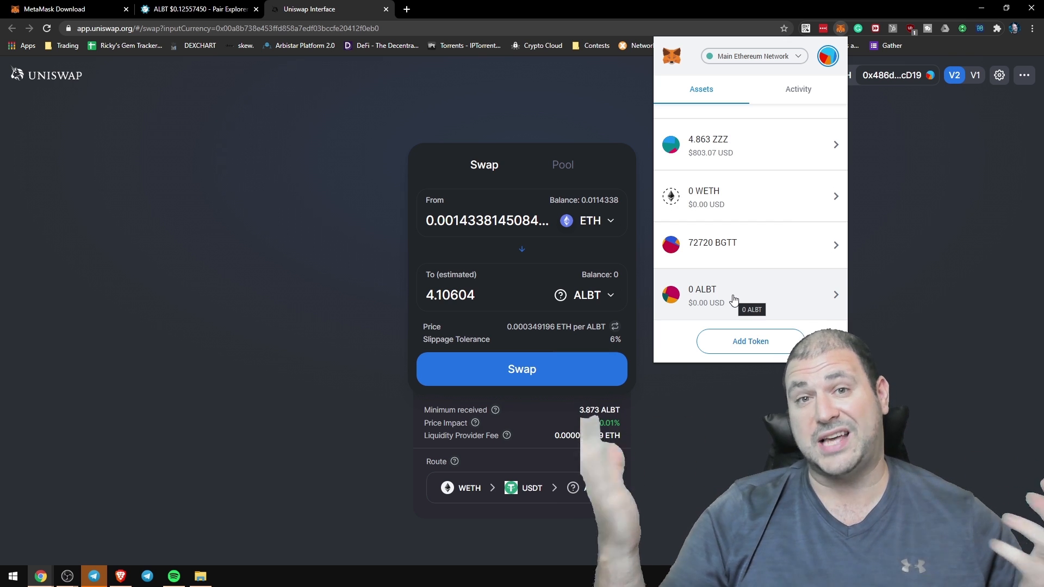
{"action": "scroll", "coordinate": [792, 261], "scroll_direction": "up", "scroll_amount": 5}
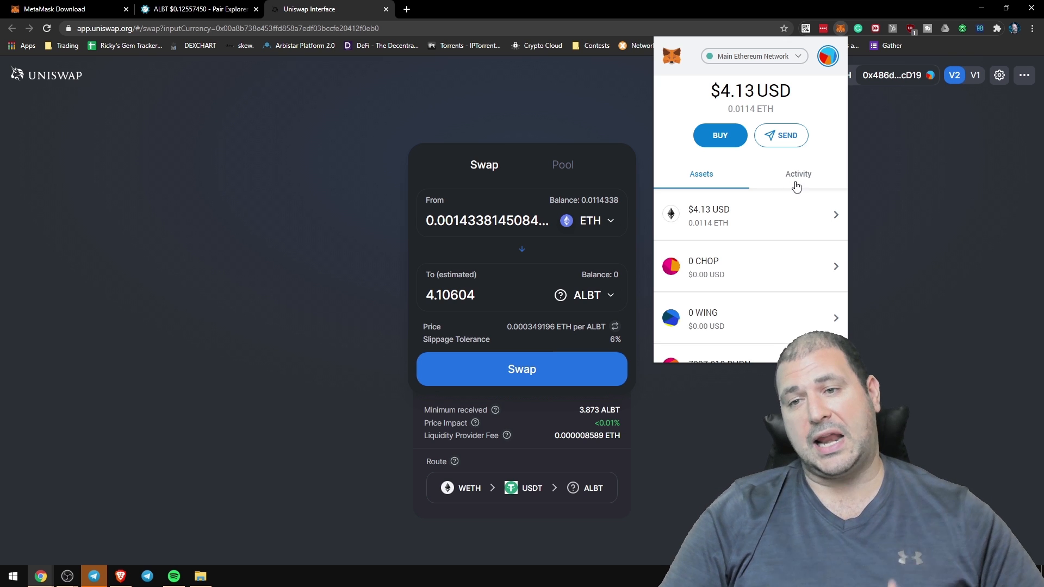
Review the custom token and search options for adding tokens, and cancel without adding one.
{"action": "scroll", "coordinate": [785, 226], "scroll_direction": "down", "scroll_amount": 5}
{"action": "left_click", "coordinate": [788, 340]}
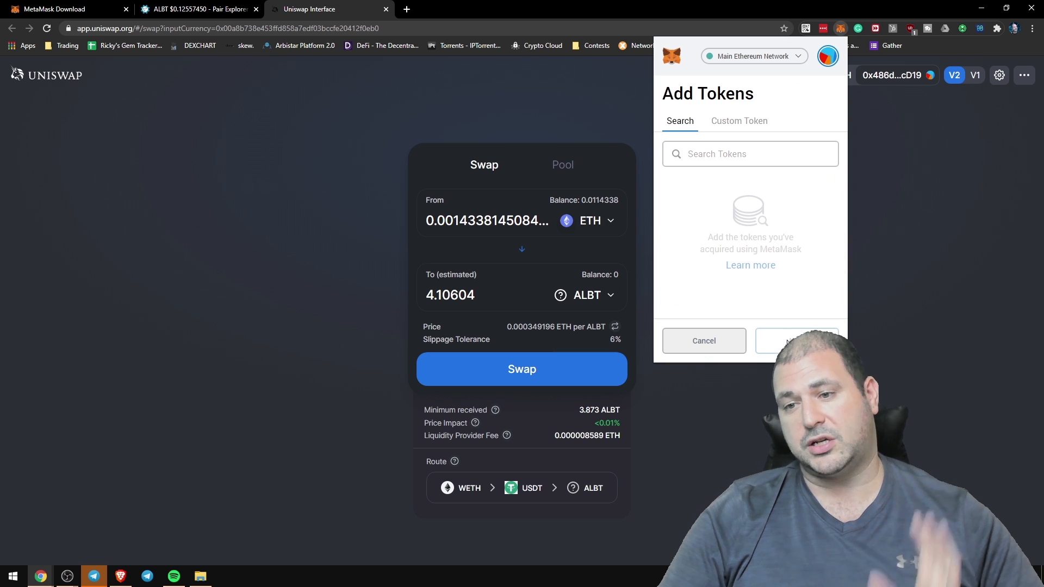
{"action": "left_click", "coordinate": [741, 123]}
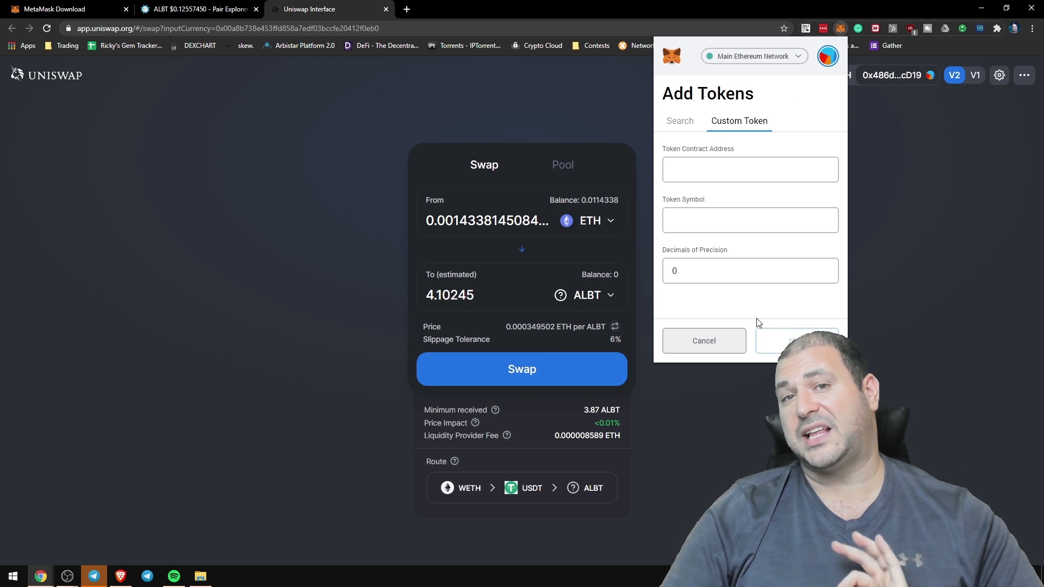
{"action": "left_click", "coordinate": [680, 130]}
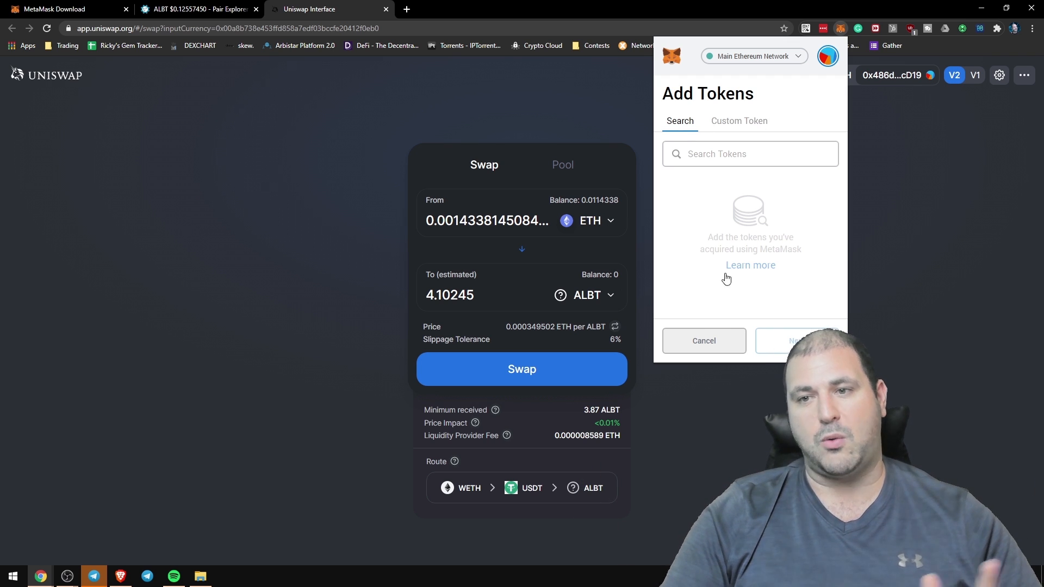
{"action": "left_click", "coordinate": [710, 342]}
Set up a transfer of the maximum ETH to the first recent recipient with the Fast transaction fee, and cancel it.
{"action": "left_click", "coordinate": [780, 200]}
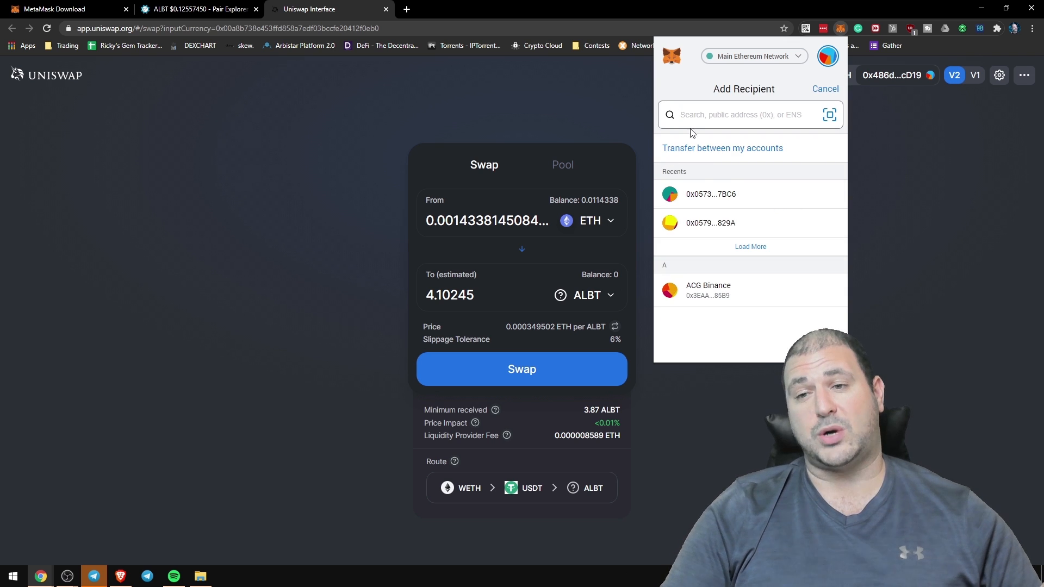
{"action": "left_click", "coordinate": [703, 201]}
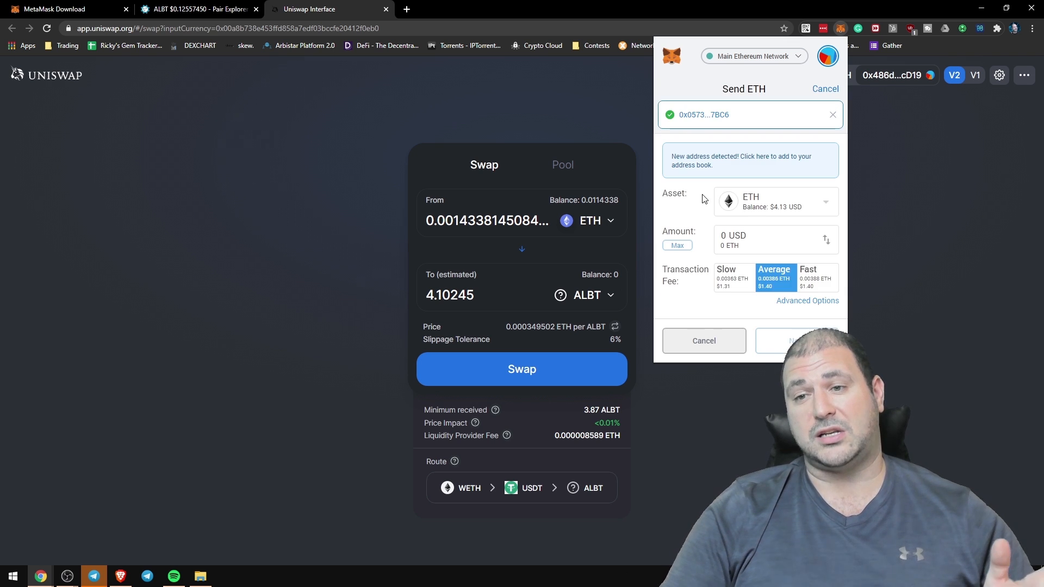
{"action": "left_click", "coordinate": [804, 279]}
{"action": "left_click", "coordinate": [687, 247]}
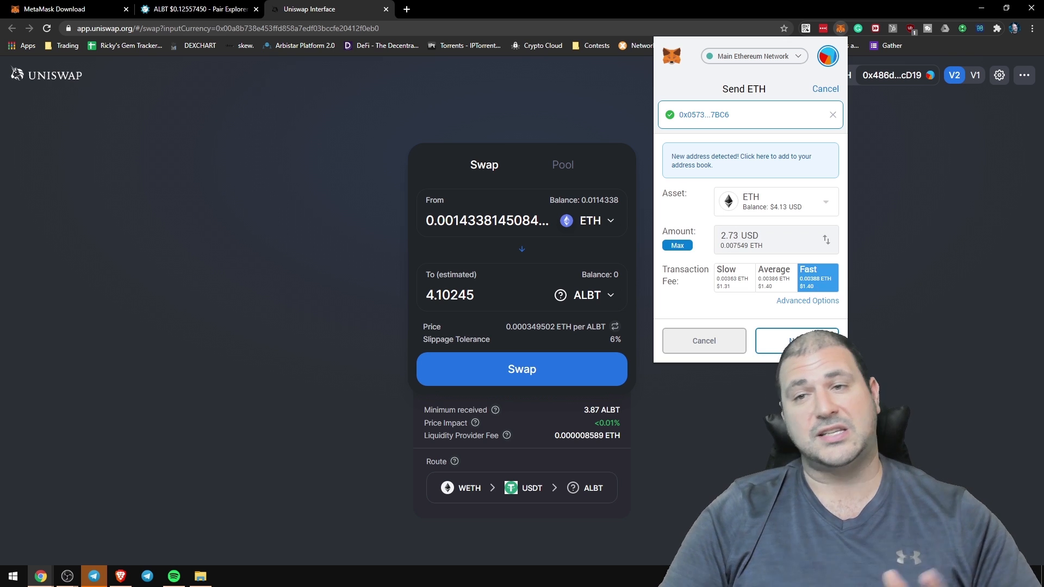
{"action": "left_click", "coordinate": [704, 341]}
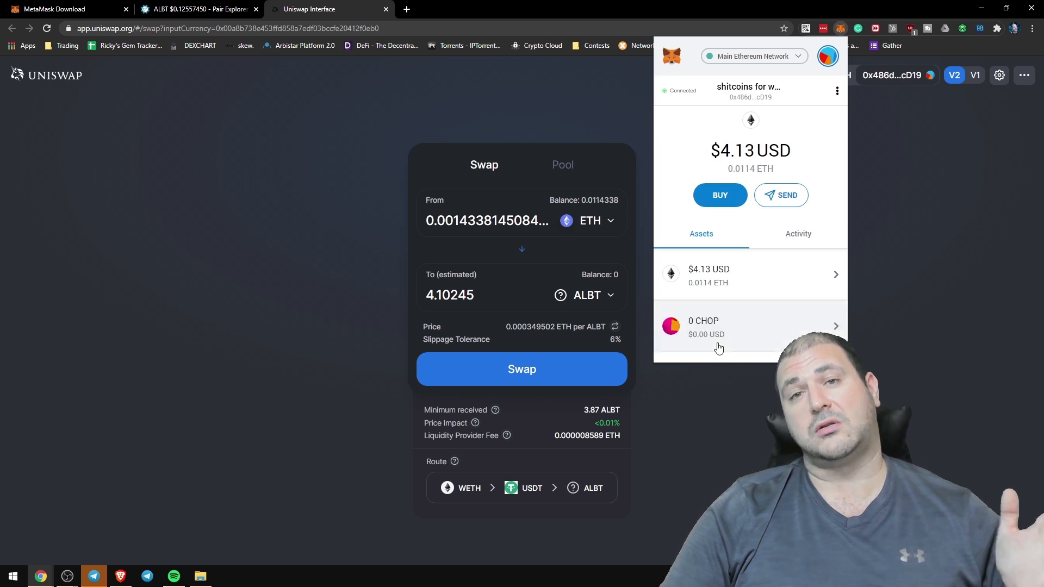